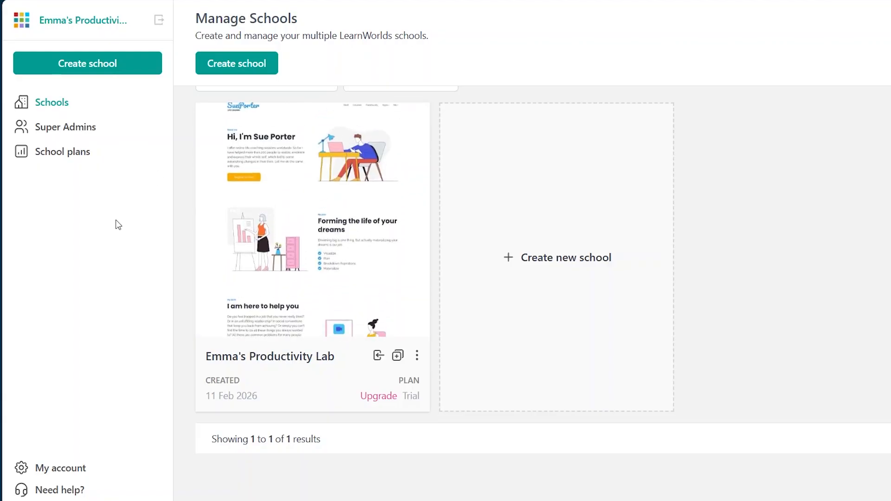
{"action": "mouse_move", "coordinate": [333, 218]}
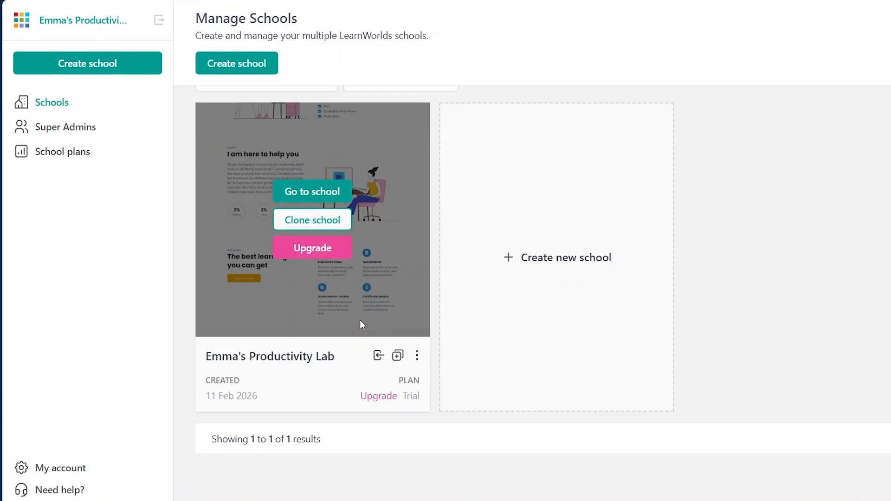
{"action": "scroll", "coordinate": [256, 266], "scroll_direction": "up", "scroll_amount": 1}
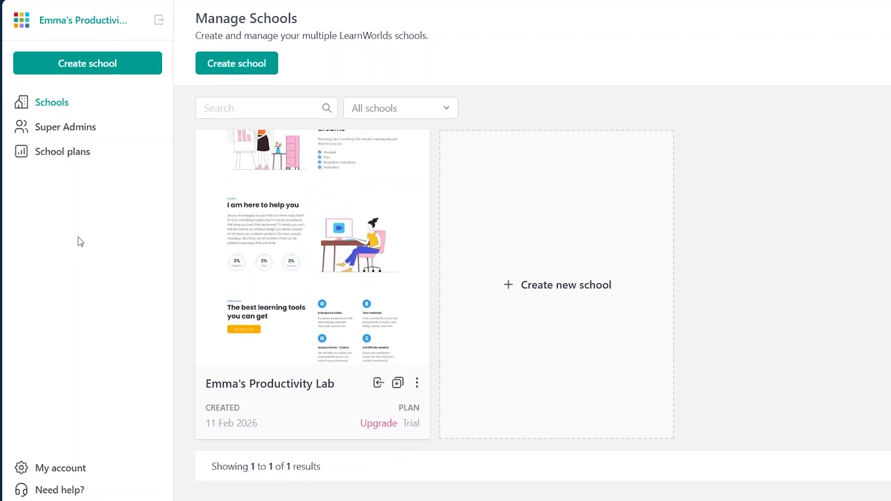
{"action": "mouse_move", "coordinate": [297, 146]}
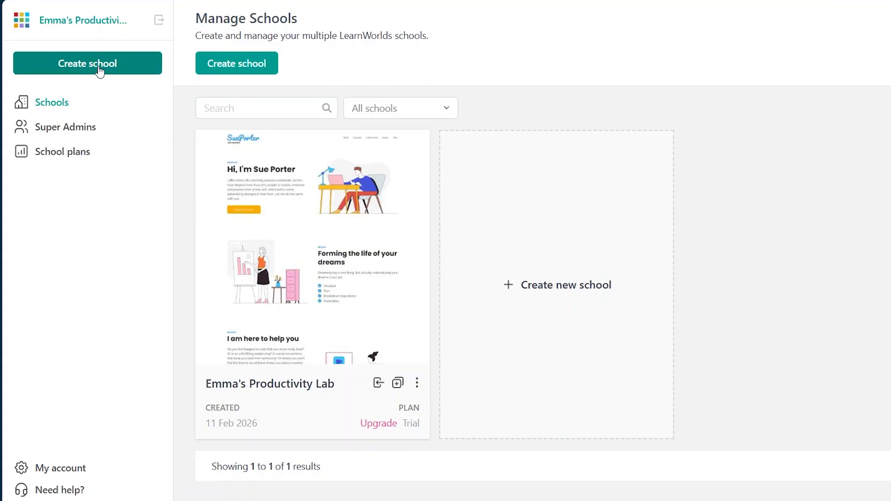
{"action": "scroll", "coordinate": [192, 164], "scroll_direction": "down", "scroll_amount": 1}
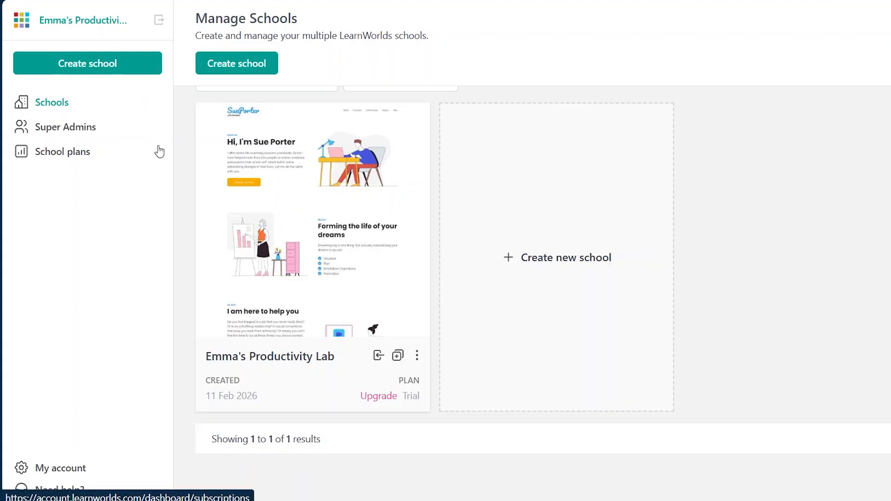
{"action": "scroll", "coordinate": [187, 157], "scroll_direction": "up", "scroll_amount": 1}
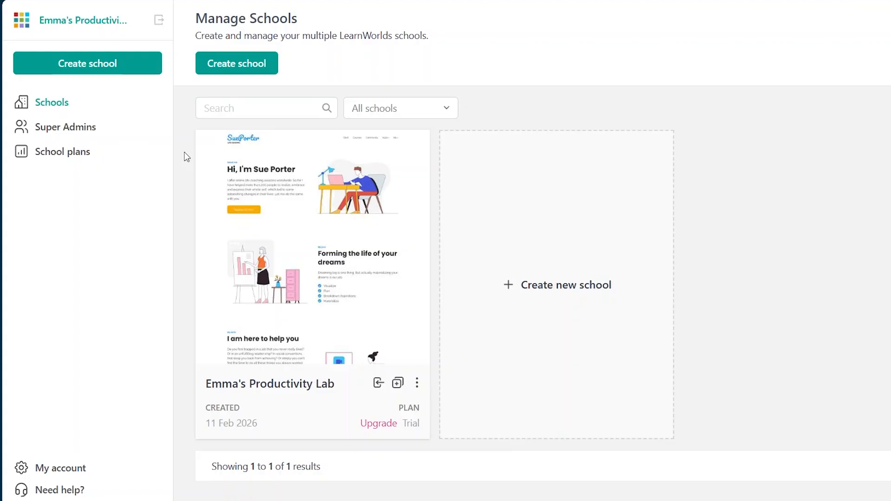
{"action": "scroll", "coordinate": [184, 153], "scroll_direction": "down", "scroll_amount": 1}
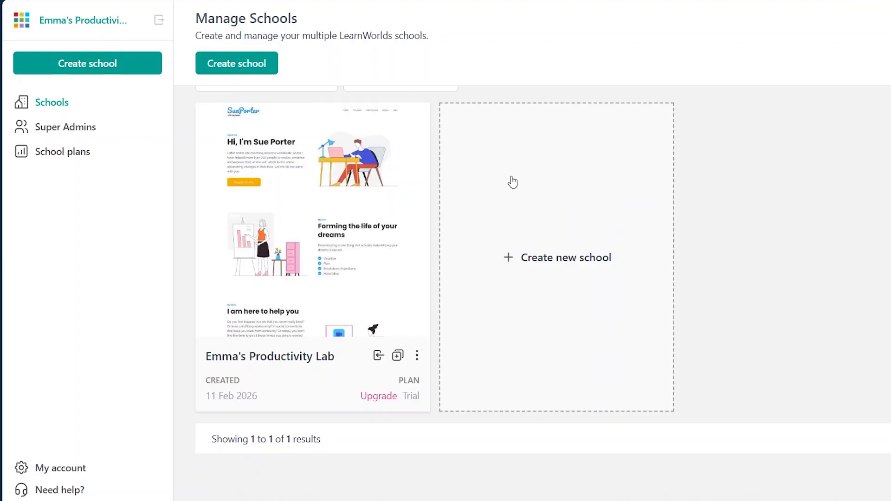
{"action": "scroll", "coordinate": [513, 182], "scroll_direction": "up", "scroll_amount": 1}
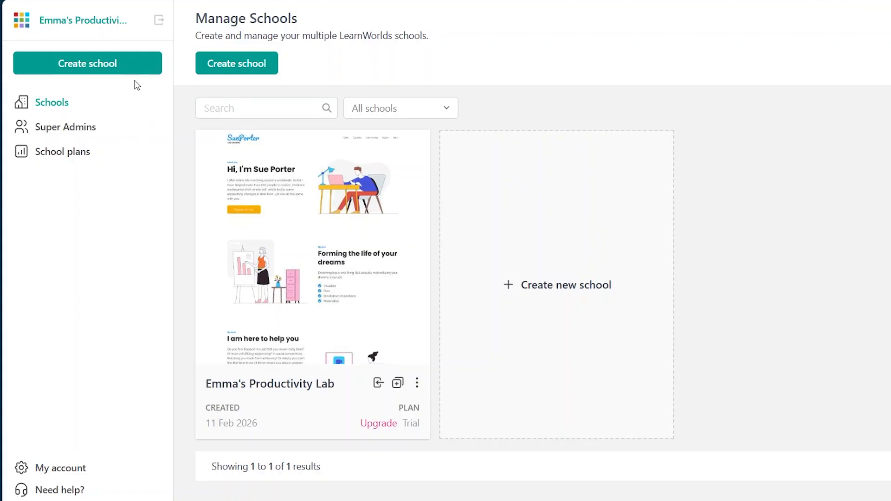
Start creating a new school and name it "Emma's School"
{"action": "left_click", "coordinate": [131, 64]}
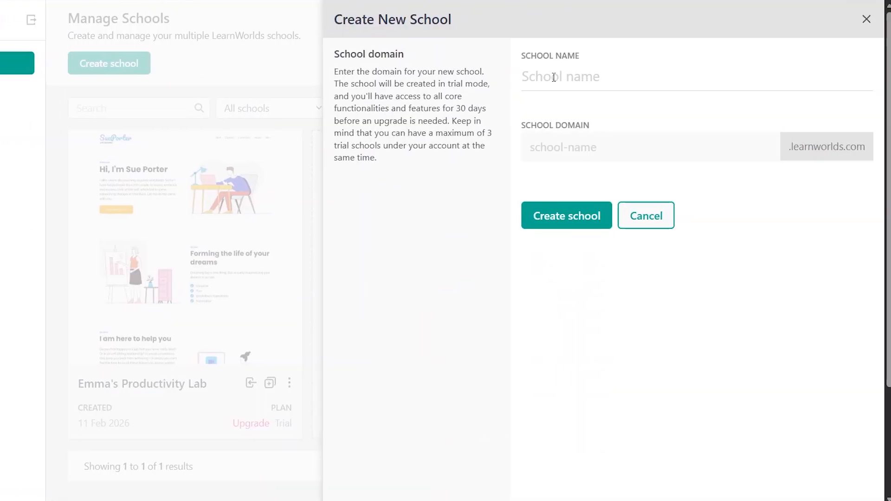
{"action": "left_click", "coordinate": [553, 77]}
{"action": "type", "text": "Emma's "}
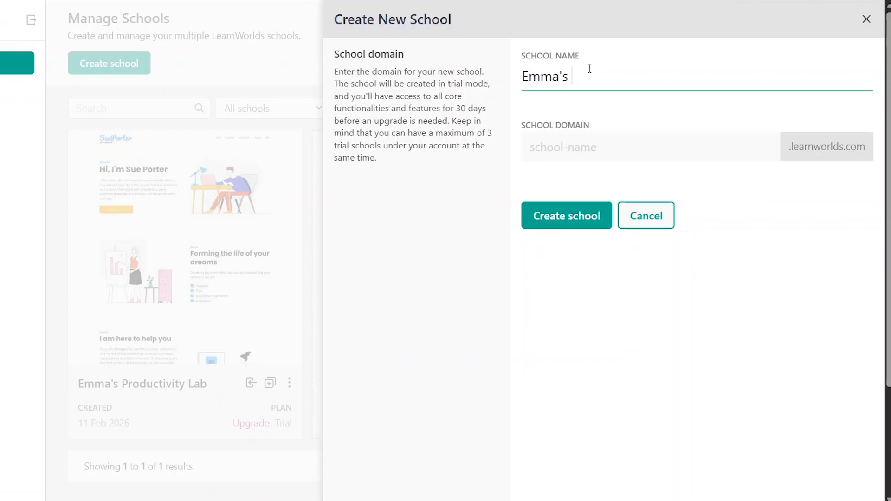
{"action": "type", "text": "School"}
Set the school domain to emmas-school and create the school
{"action": "left_click", "coordinate": [568, 146]}
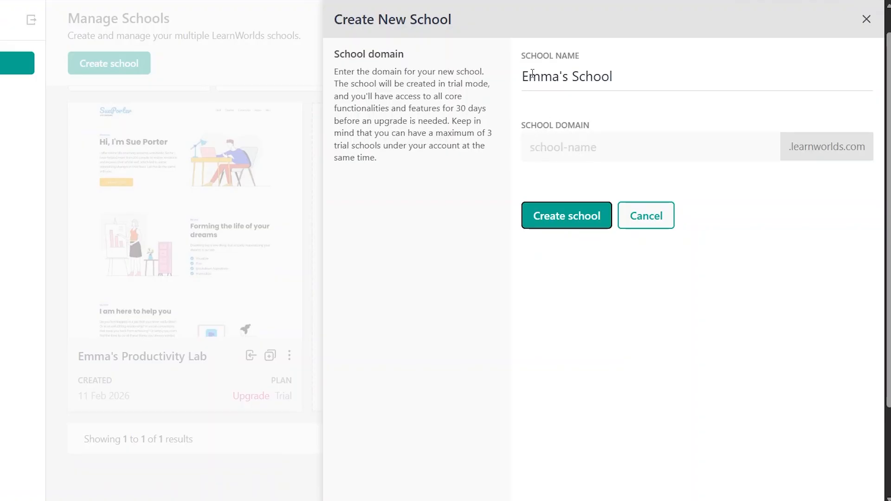
{"action": "left_click", "coordinate": [540, 154]}
{"action": "type", "text": "e"}
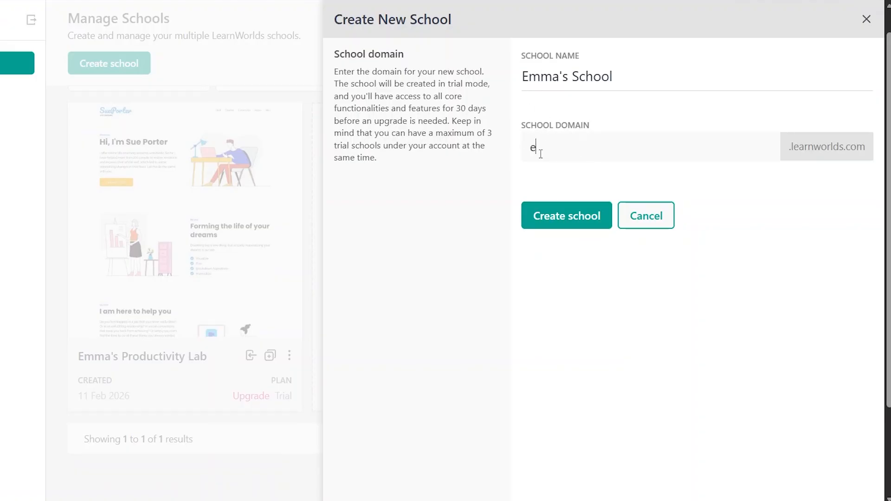
{"action": "type", "text": "mmas-"}
{"action": "key", "text": "BackSpace"}
{"action": "type", "text": "s-school"}
{"action": "left_click", "coordinate": [558, 215]}
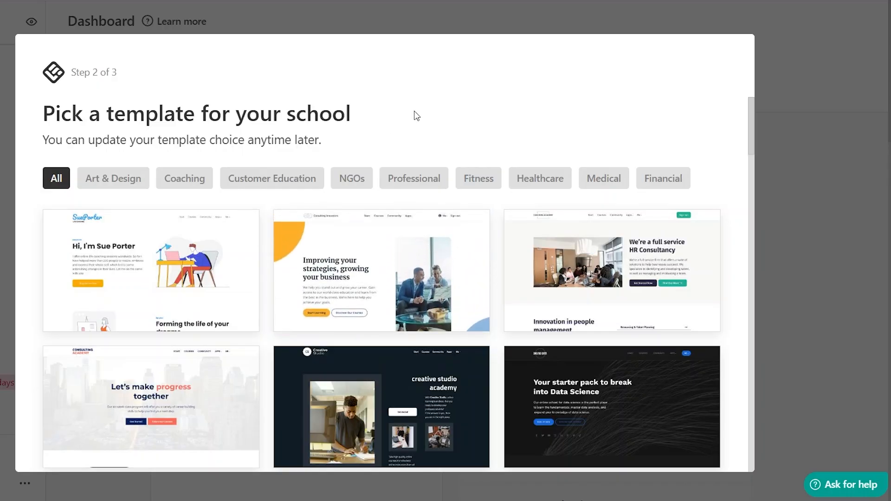
Browse the school templates and select the dark one titled "Your starter pack to break into Data Science"
{"action": "scroll", "coordinate": [416, 116], "scroll_direction": "down", "scroll_amount": 3}
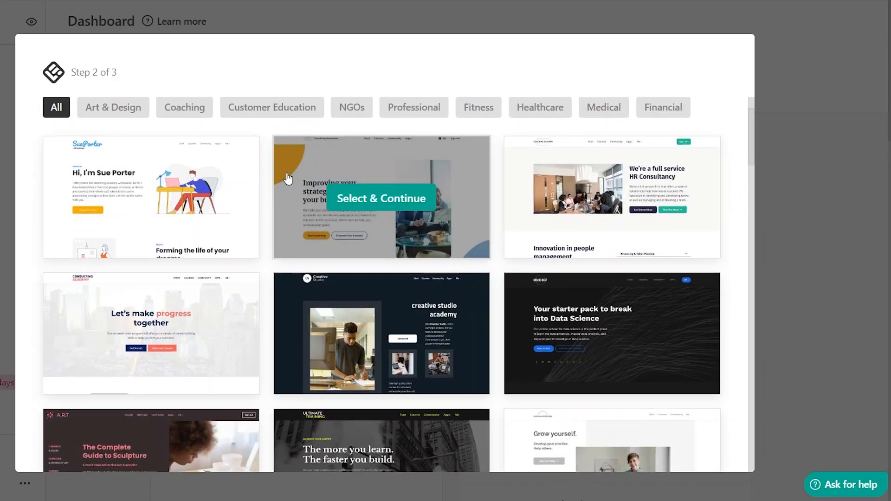
{"action": "scroll", "coordinate": [436, 293], "scroll_direction": "down", "scroll_amount": 5}
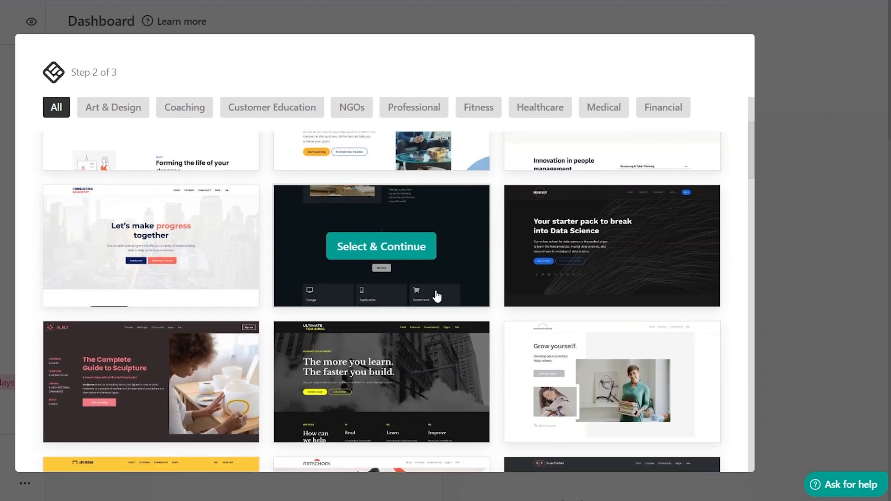
{"action": "scroll", "coordinate": [436, 296], "scroll_direction": "down", "scroll_amount": 10}
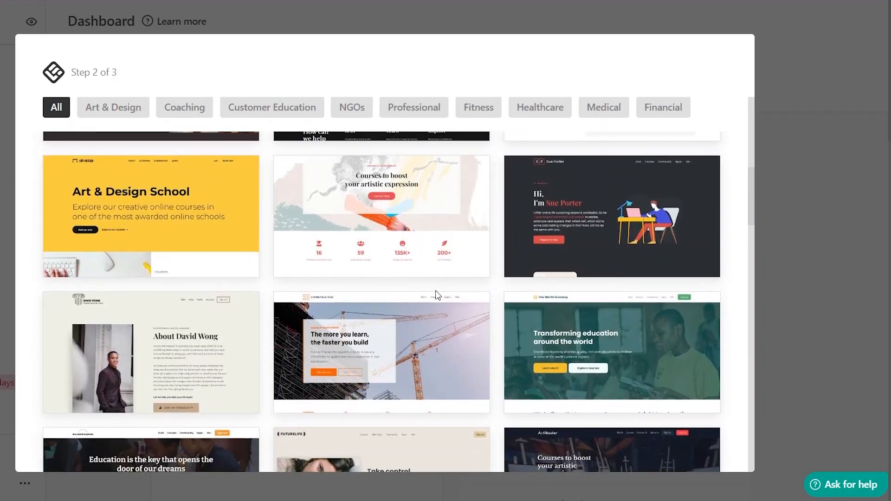
{"action": "scroll", "coordinate": [436, 295], "scroll_direction": "down", "scroll_amount": 5}
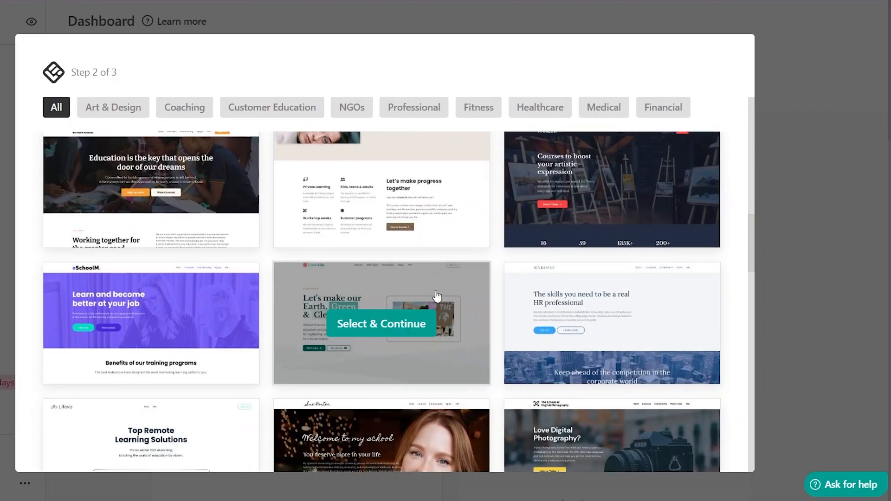
{"action": "scroll", "coordinate": [437, 296], "scroll_direction": "down", "scroll_amount": 9}
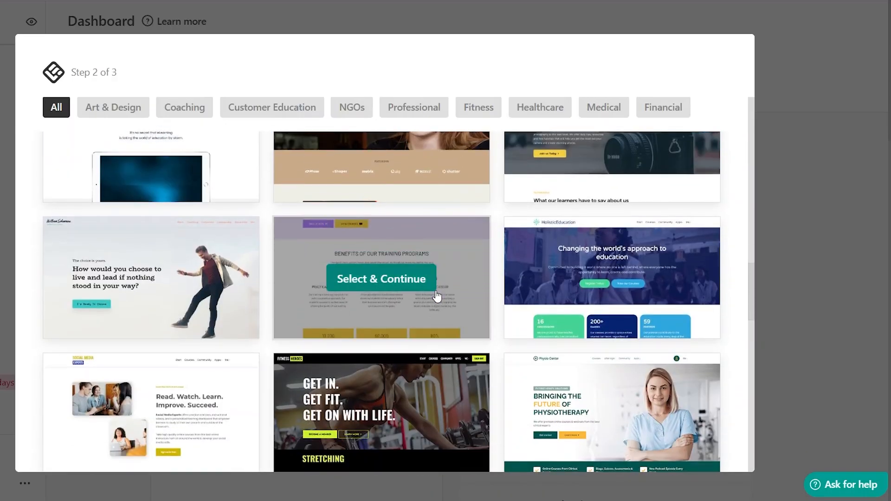
{"action": "scroll", "coordinate": [437, 295], "scroll_direction": "down", "scroll_amount": 4}
{"action": "scroll", "coordinate": [411, 299], "scroll_direction": "up", "scroll_amount": 15}
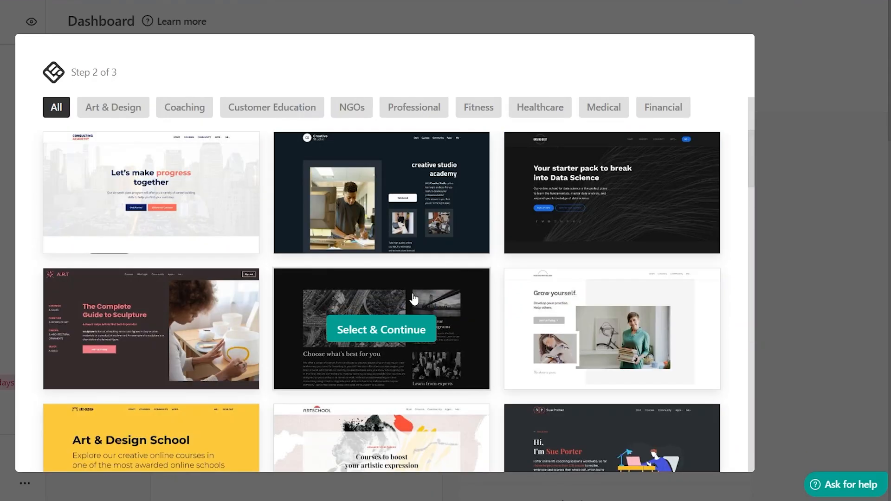
{"action": "scroll", "coordinate": [450, 259], "scroll_direction": "up", "scroll_amount": 1}
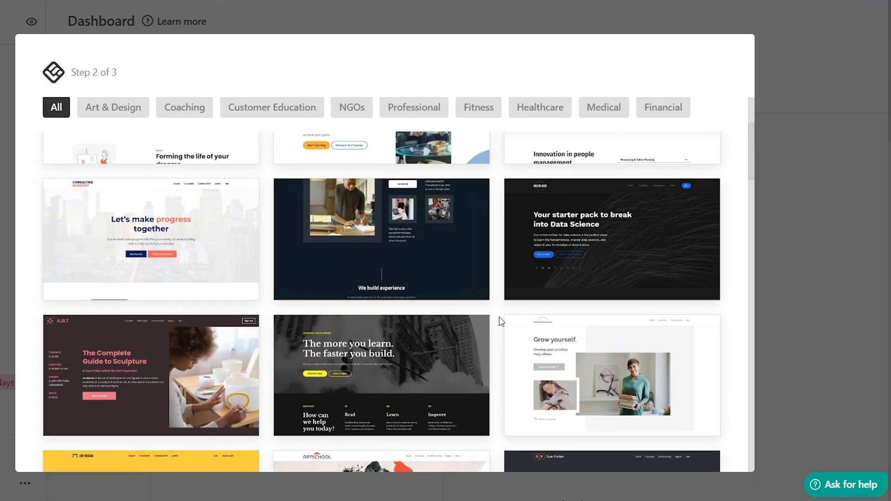
{"action": "mouse_move", "coordinate": [603, 225]}
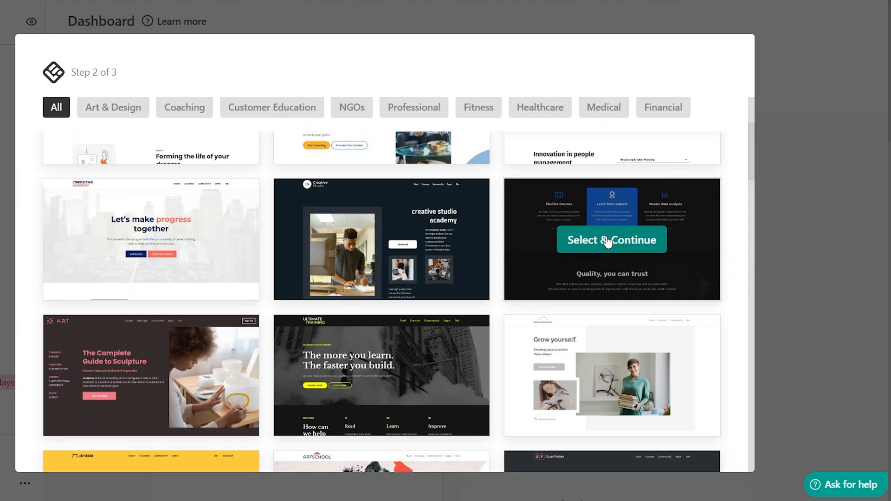
{"action": "left_click", "coordinate": [608, 242]}
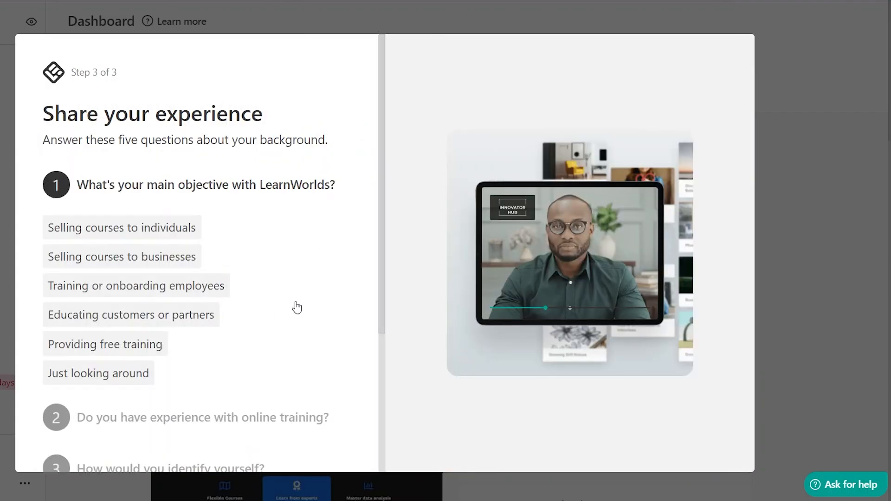
Complete setup with selling courses to individuals, teaching online without a course platform, content creator, 2-4 people, and Technology & Innovation as survey answers
{"action": "scroll", "coordinate": [235, 276], "scroll_direction": "down", "scroll_amount": 4}
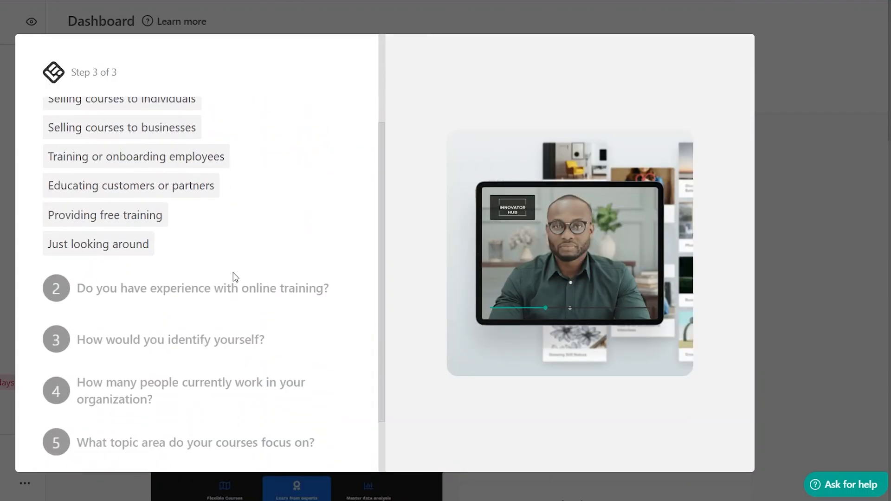
{"action": "scroll", "coordinate": [235, 277], "scroll_direction": "up", "scroll_amount": 3}
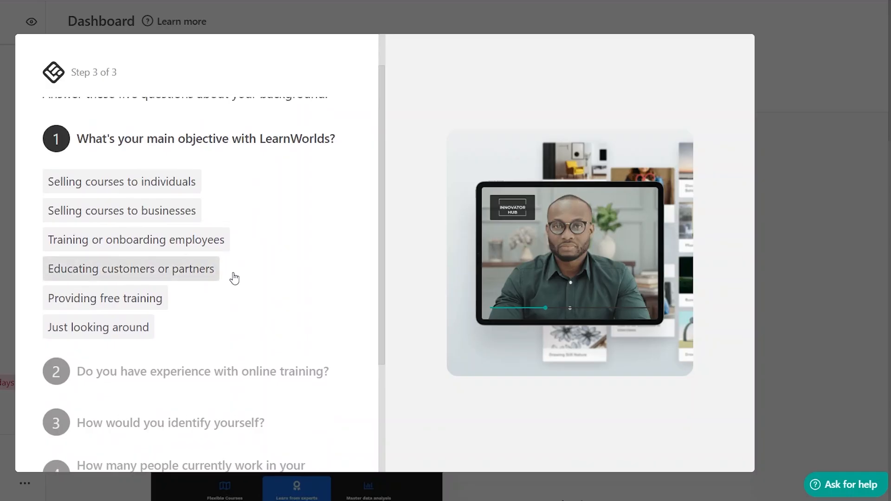
{"action": "scroll", "coordinate": [235, 277], "scroll_direction": "down", "scroll_amount": 3}
{"action": "scroll", "coordinate": [235, 277], "scroll_direction": "up", "scroll_amount": 3}
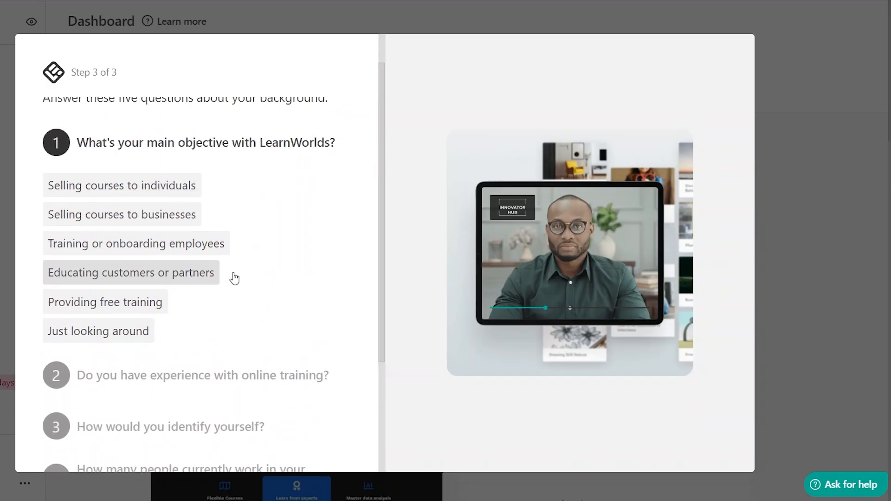
{"action": "scroll", "coordinate": [234, 277], "scroll_direction": "up", "scroll_amount": 1}
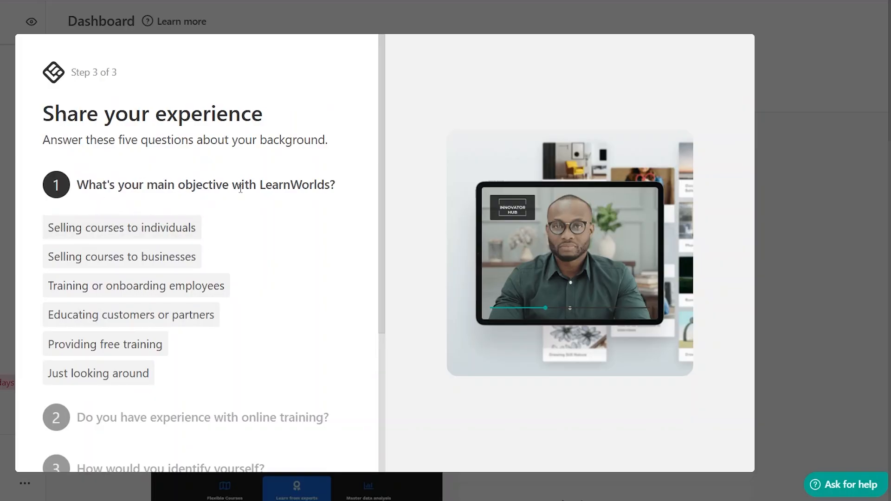
{"action": "scroll", "coordinate": [291, 185], "scroll_direction": "down", "scroll_amount": 4}
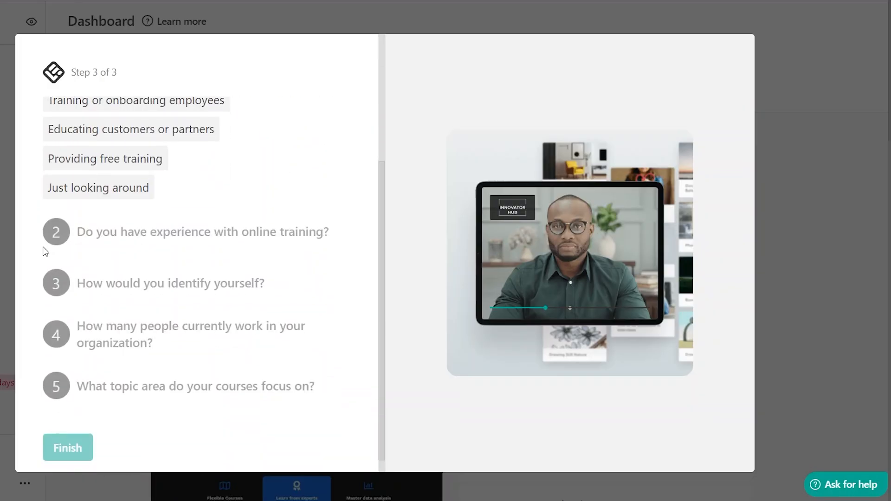
{"action": "scroll", "coordinate": [305, 238], "scroll_direction": "down", "scroll_amount": 1}
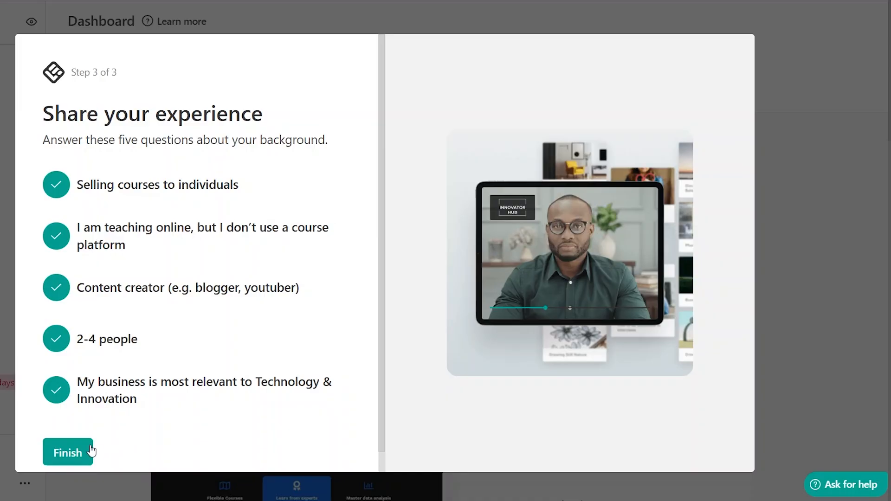
{"action": "left_click", "coordinate": [81, 450]}
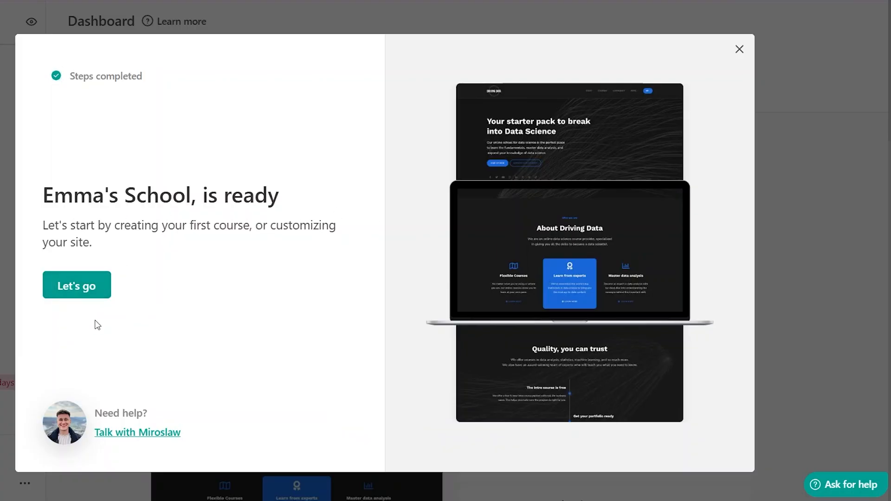
{"action": "left_click", "coordinate": [82, 288]}
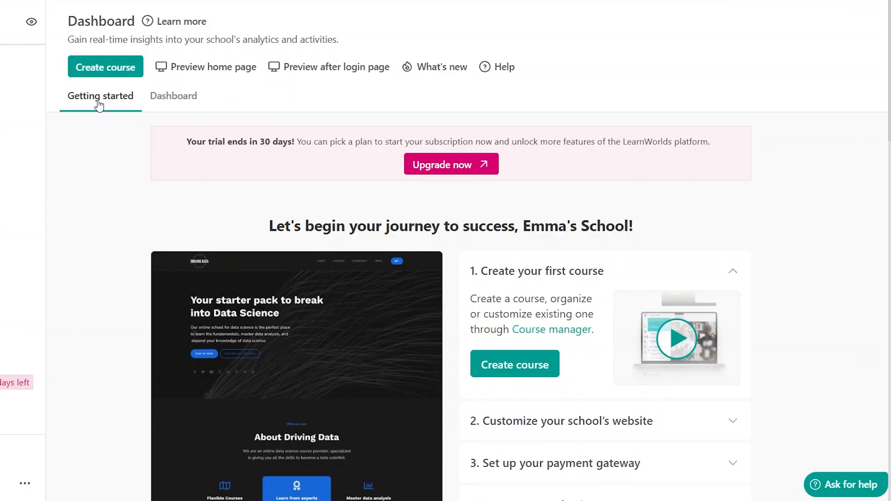
Look through the getting-started checklist and the help options for the new school
{"action": "scroll", "coordinate": [197, 189], "scroll_direction": "down", "scroll_amount": 2}
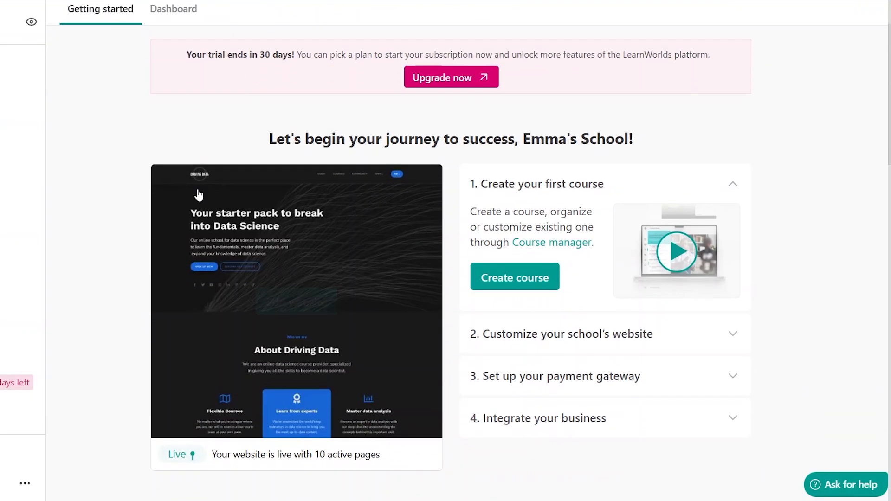
{"action": "scroll", "coordinate": [432, 376], "scroll_direction": "down", "scroll_amount": 7}
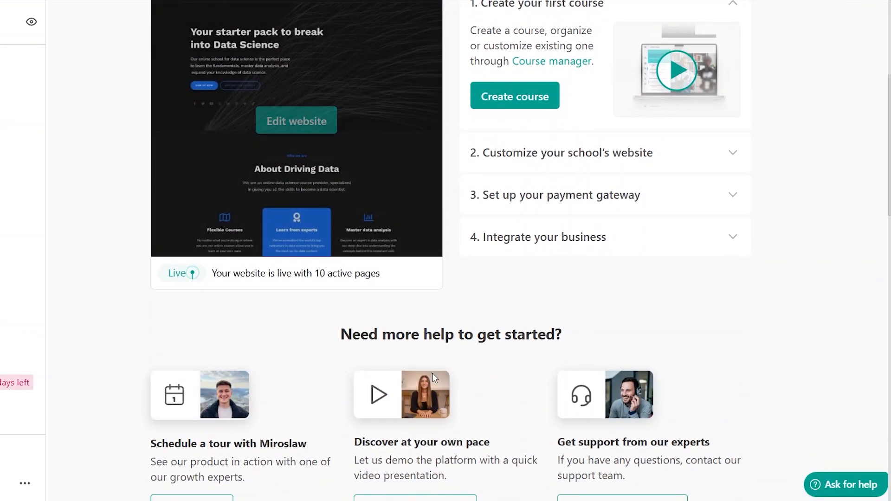
{"action": "scroll", "coordinate": [433, 377], "scroll_direction": "down", "scroll_amount": 4}
{"action": "scroll", "coordinate": [433, 377], "scroll_direction": "up", "scroll_amount": 11}
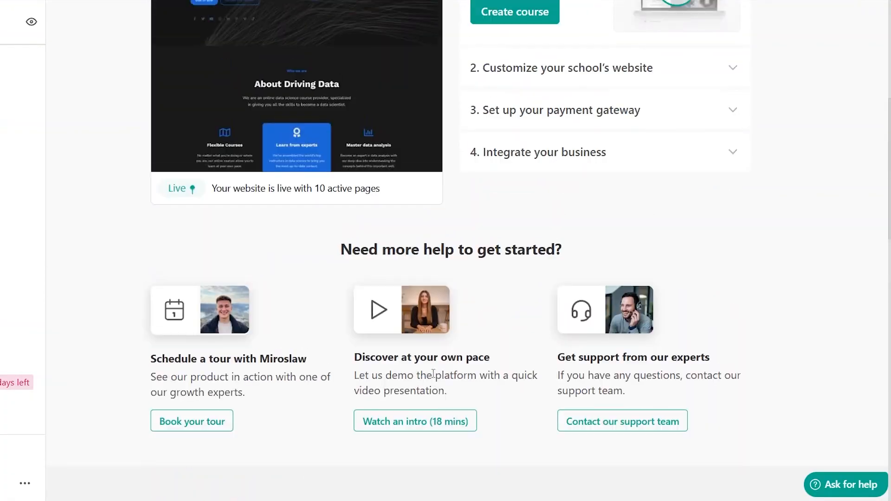
{"action": "mouse_move", "coordinate": [435, 276]}
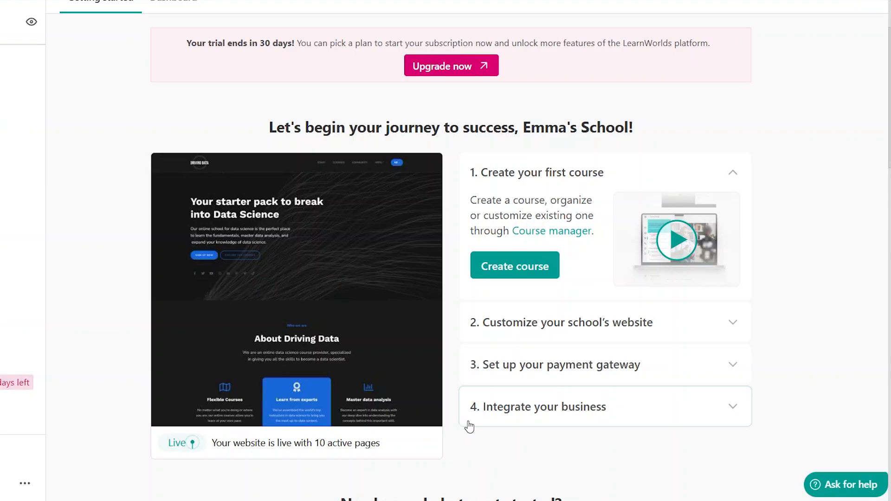
Open the school's analytics dashboard and view the revenue, product sales and active learners charts, setting the period to last year
{"action": "scroll", "coordinate": [469, 426], "scroll_direction": "up", "scroll_amount": 2}
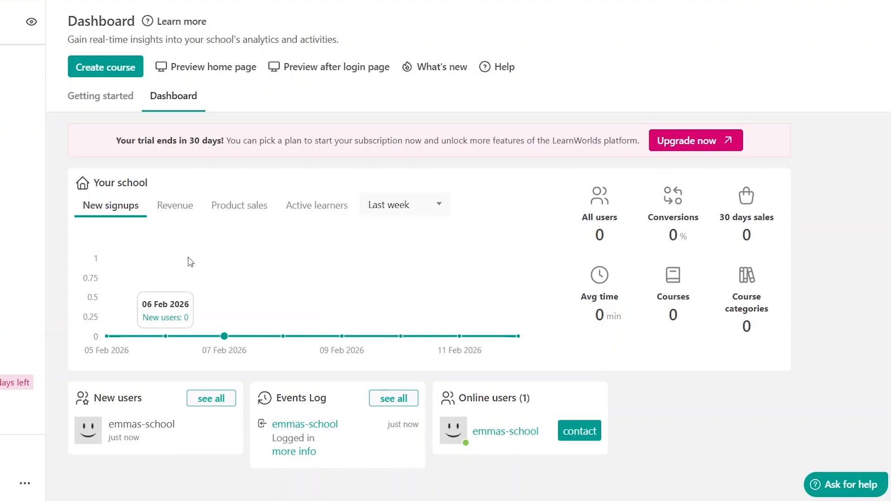
{"action": "left_click", "coordinate": [180, 206]}
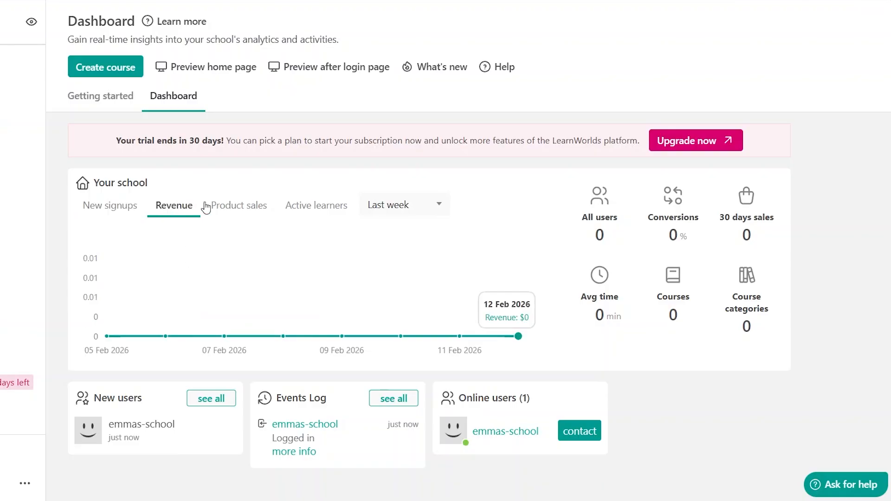
{"action": "left_click", "coordinate": [241, 205]}
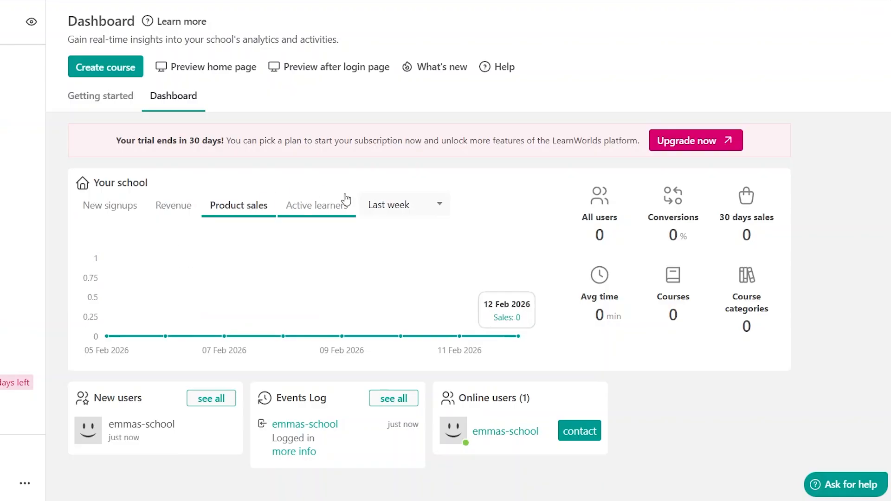
{"action": "left_click", "coordinate": [333, 211]}
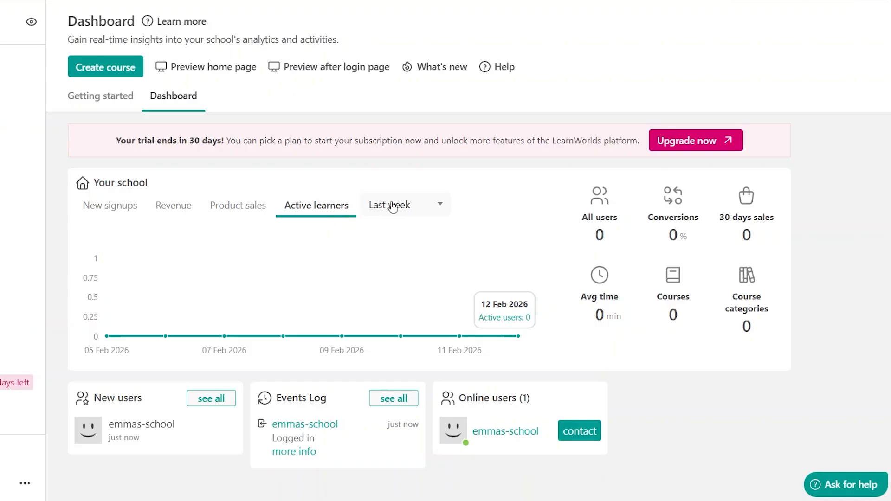
{"action": "left_click", "coordinate": [442, 208]}
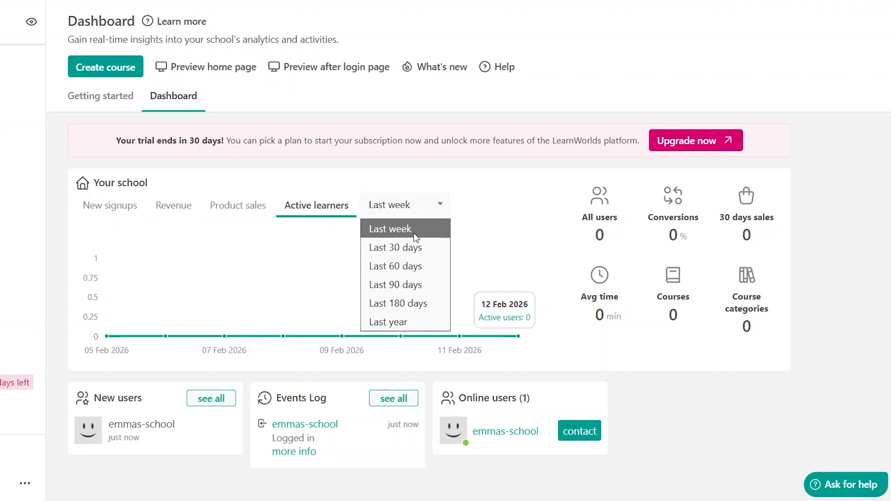
{"action": "left_click", "coordinate": [440, 207]}
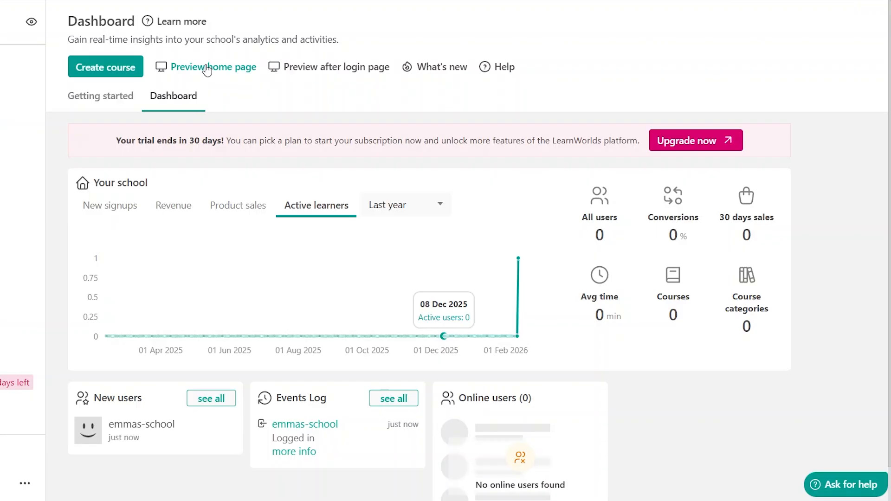
Preview the school's home page and look through its sections from start to end
{"action": "left_click", "coordinate": [207, 70]}
{"action": "scroll", "coordinate": [348, 124], "scroll_direction": "down", "scroll_amount": 10}
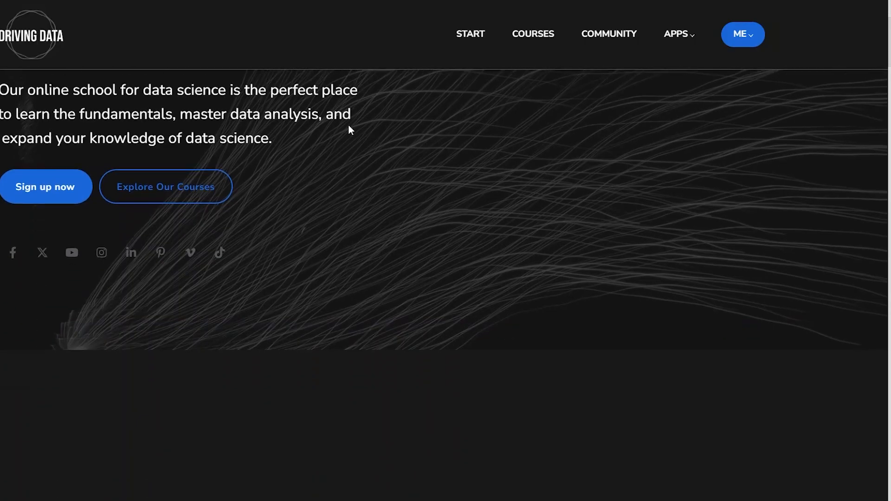
{"action": "scroll", "coordinate": [349, 126], "scroll_direction": "down", "scroll_amount": 12}
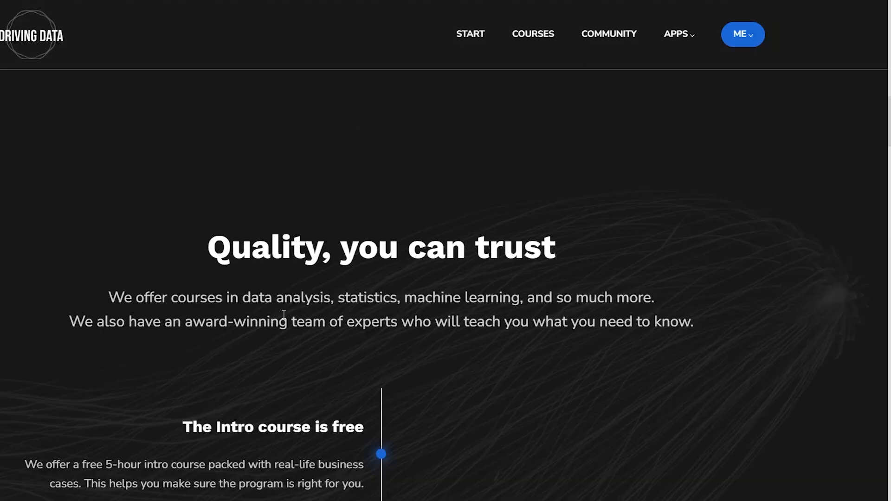
{"action": "scroll", "coordinate": [284, 316], "scroll_direction": "down", "scroll_amount": 7}
{"action": "scroll", "coordinate": [284, 316], "scroll_direction": "down", "scroll_amount": 3}
{"action": "scroll", "coordinate": [390, 314], "scroll_direction": "up", "scroll_amount": 20}
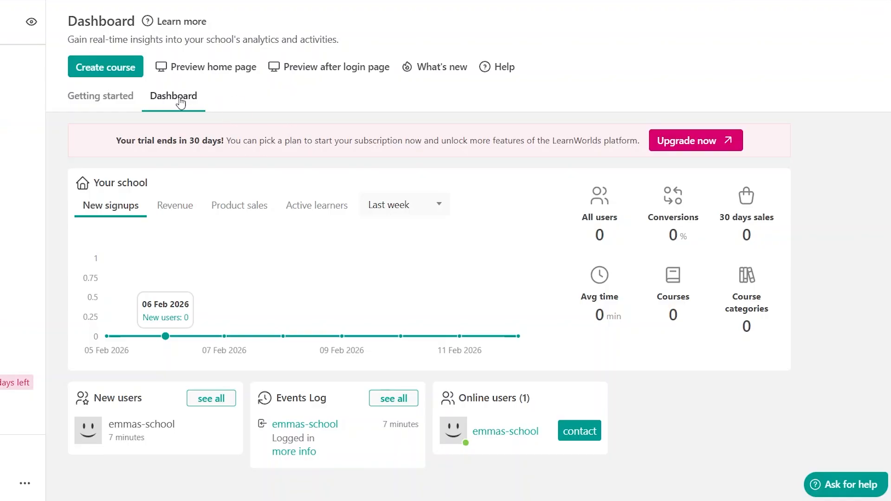
Return to the getting-started overview and look at the website thumbnail with its editing option
{"action": "left_click", "coordinate": [120, 102]}
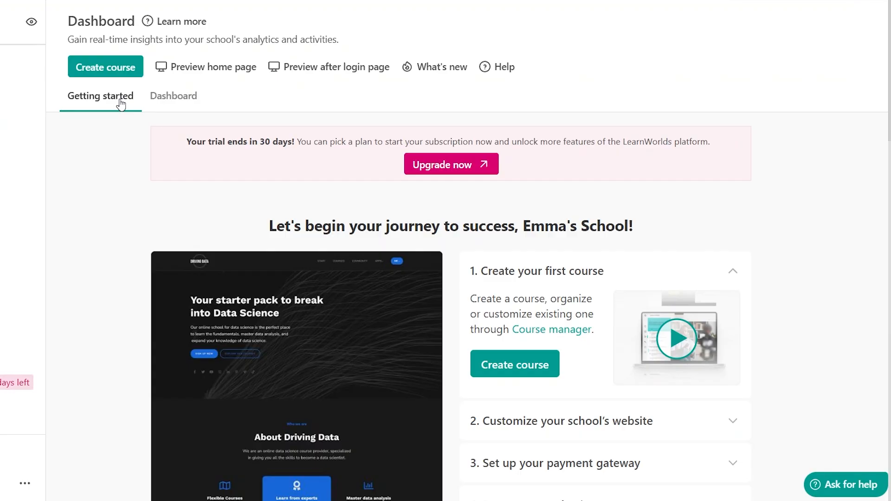
{"action": "scroll", "coordinate": [139, 215], "scroll_direction": "down", "scroll_amount": 3}
{"action": "mouse_move", "coordinate": [294, 291]}
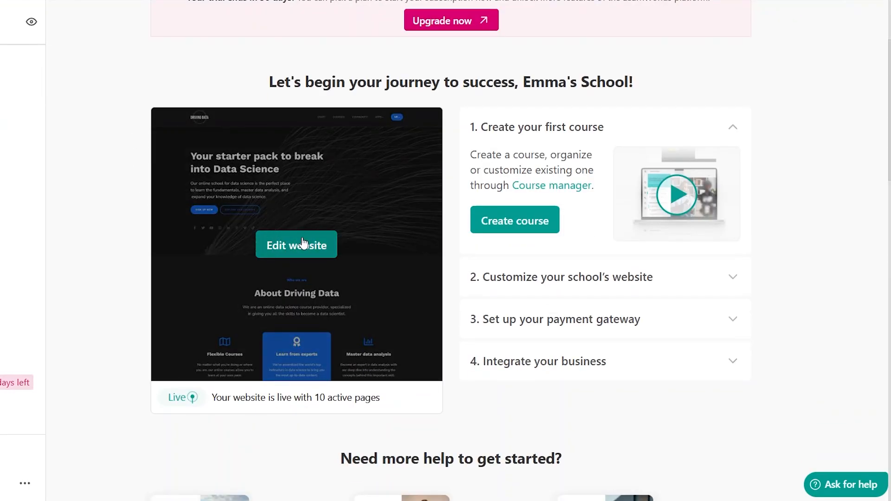
{"action": "scroll", "coordinate": [302, 244], "scroll_direction": "up", "scroll_amount": 3}
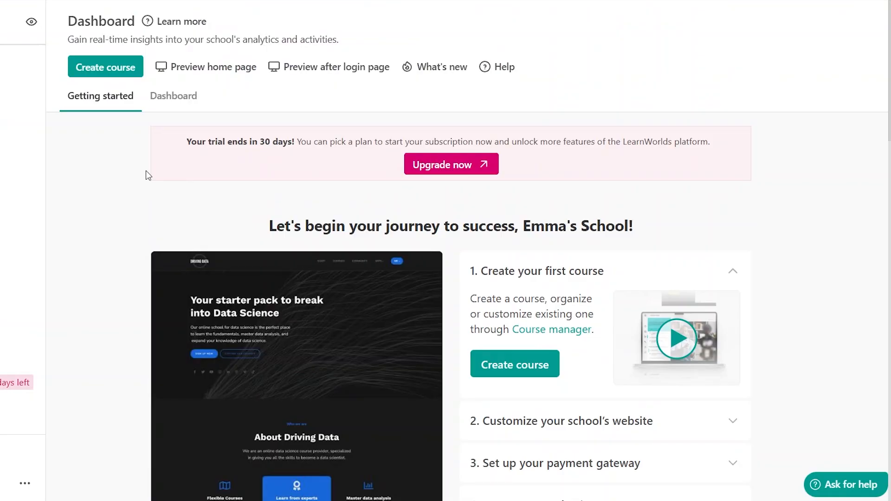
Open the website design page and examine the website submenu, the live site preview and the site flavors
{"action": "mouse_move", "coordinate": [25, 153]}
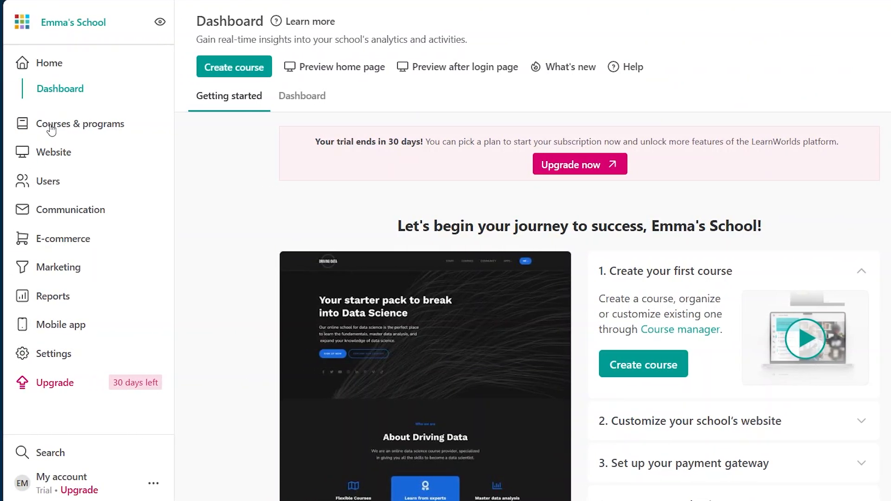
{"action": "left_click", "coordinate": [53, 155]}
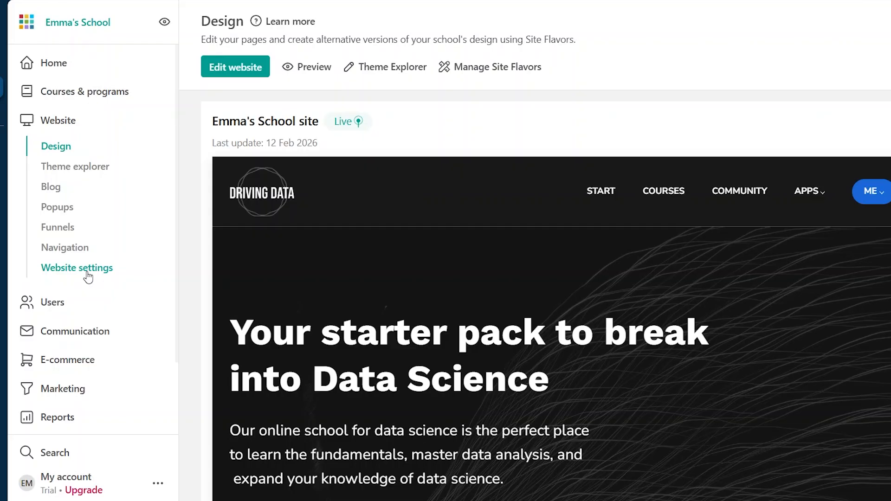
{"action": "scroll", "coordinate": [89, 277], "scroll_direction": "down", "scroll_amount": 2}
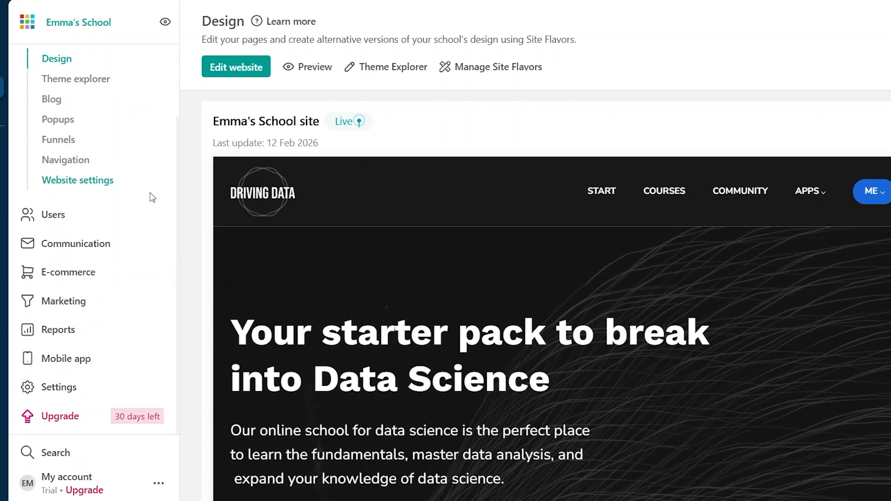
{"action": "mouse_move", "coordinate": [351, 216]}
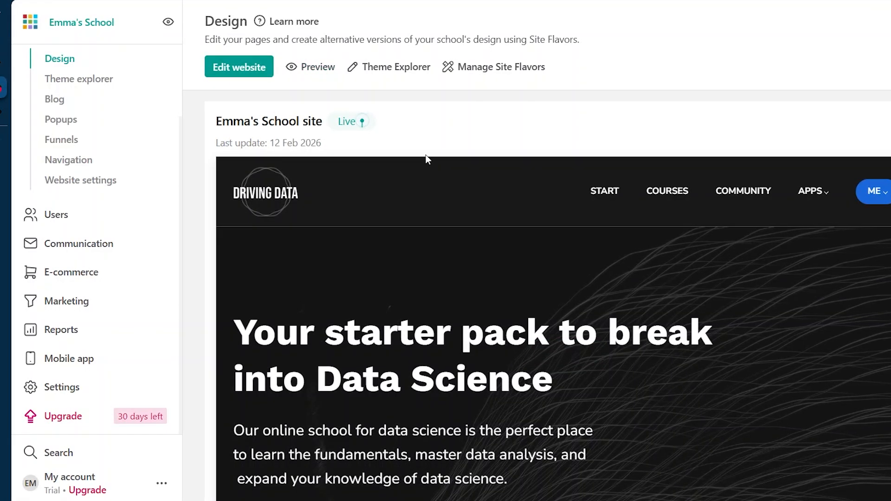
{"action": "scroll", "coordinate": [425, 155], "scroll_direction": "down", "scroll_amount": 6}
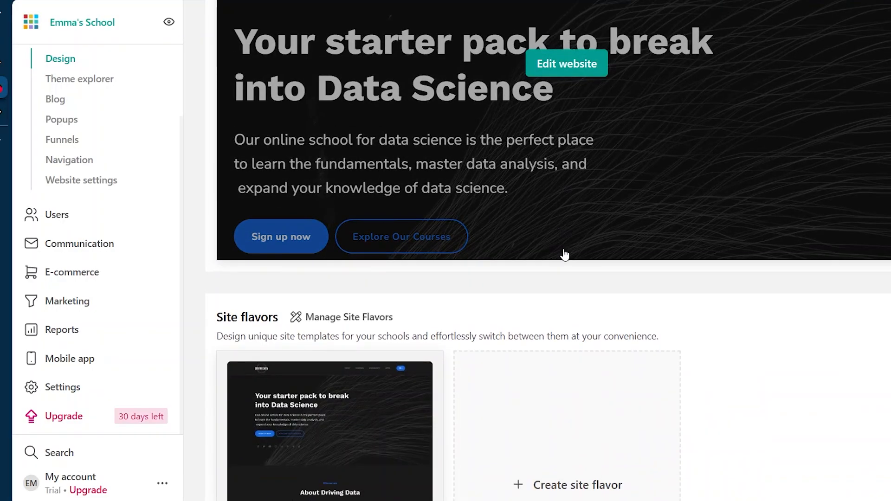
{"action": "scroll", "coordinate": [529, 260], "scroll_direction": "down", "scroll_amount": 3}
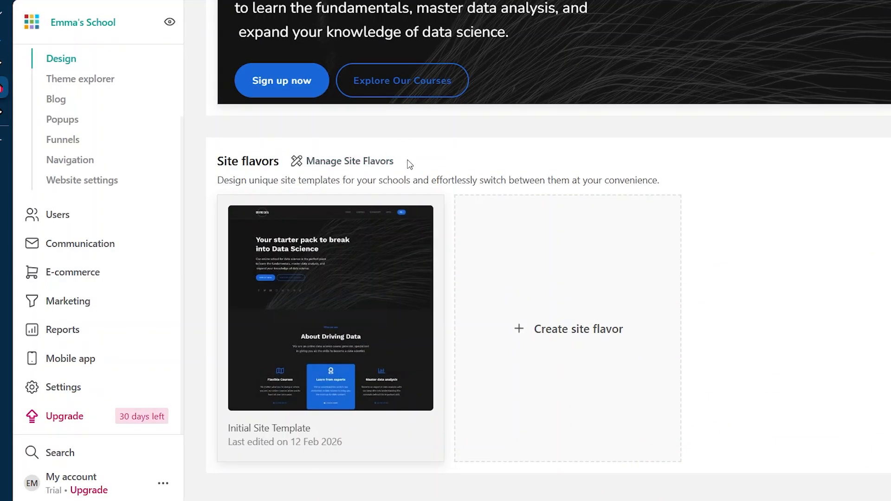
{"action": "scroll", "coordinate": [469, 146], "scroll_direction": "up", "scroll_amount": 9}
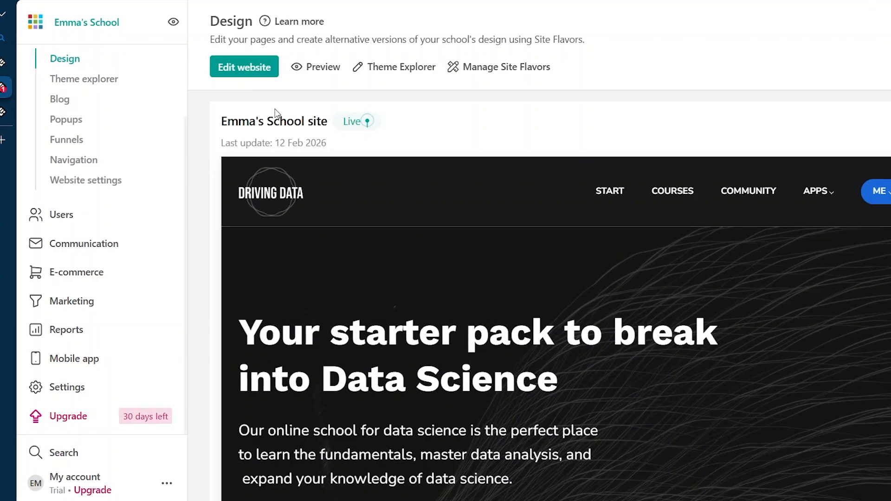
{"action": "scroll", "coordinate": [135, 116], "scroll_direction": "up", "scroll_amount": 2}
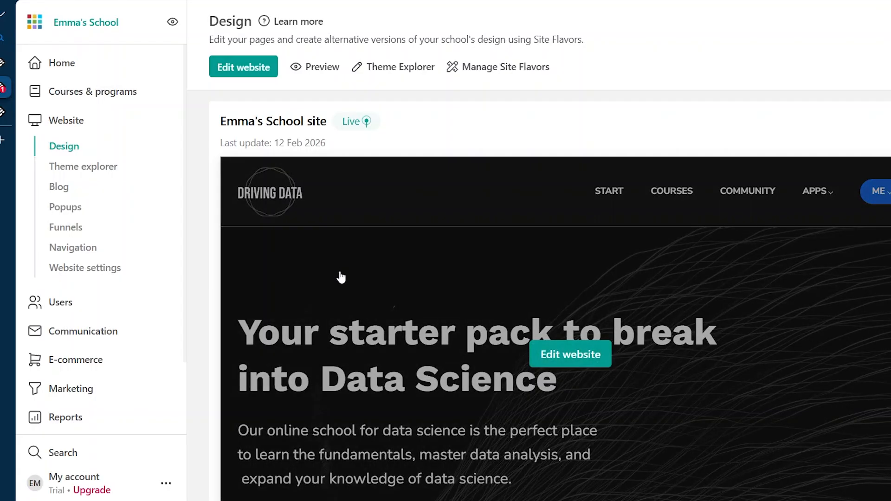
Go back to the home overview, open the school's website for editing and close the list of pages
{"action": "left_click", "coordinate": [73, 71]}
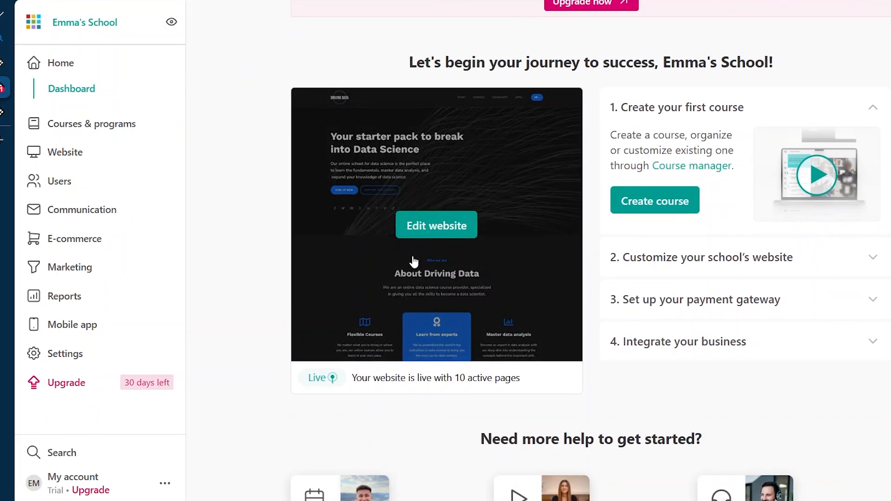
{"action": "left_click", "coordinate": [422, 227]}
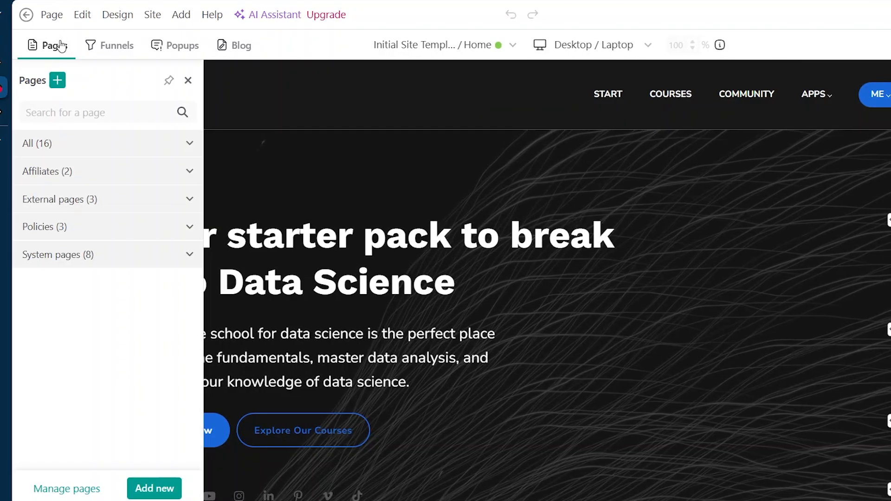
{"action": "left_click", "coordinate": [187, 80]}
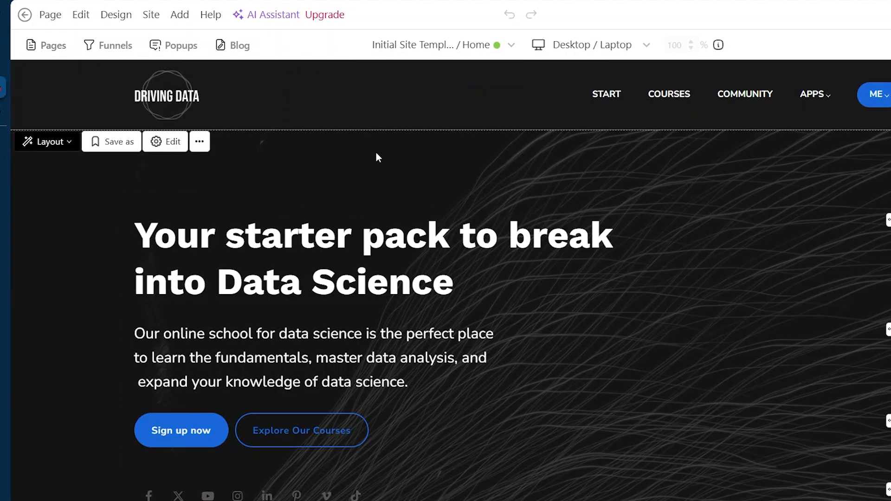
Inspect the settings of the hero section's heading, description, "Sign up now" button and "Explore Our Courses" button
{"action": "scroll", "coordinate": [375, 266], "scroll_direction": "down", "scroll_amount": 2}
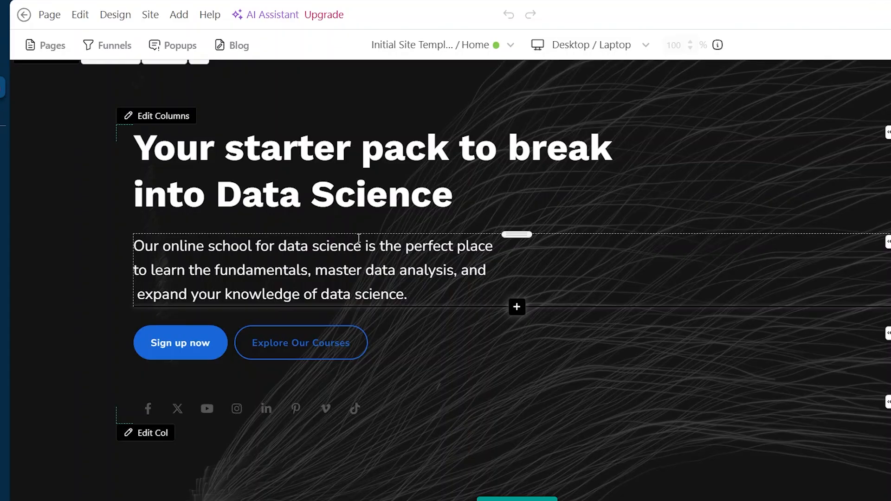
{"action": "left_click", "coordinate": [359, 183]}
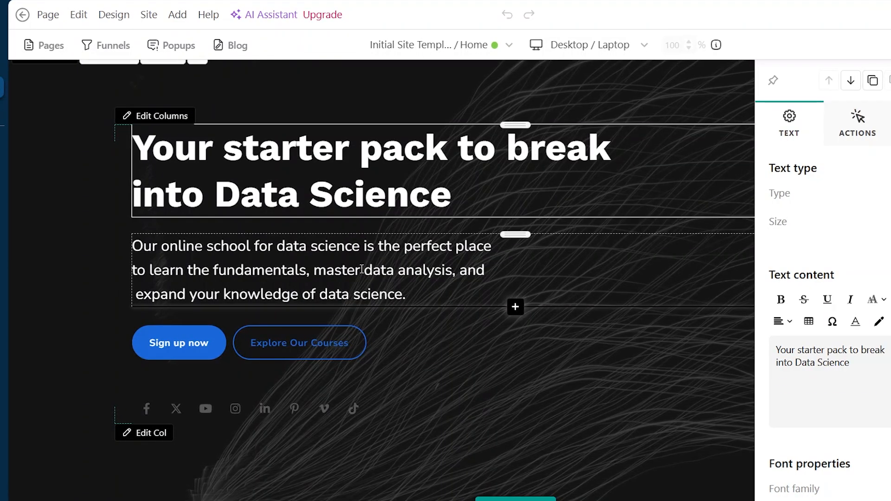
{"action": "left_click", "coordinate": [432, 272]}
{"action": "left_click", "coordinate": [207, 348]}
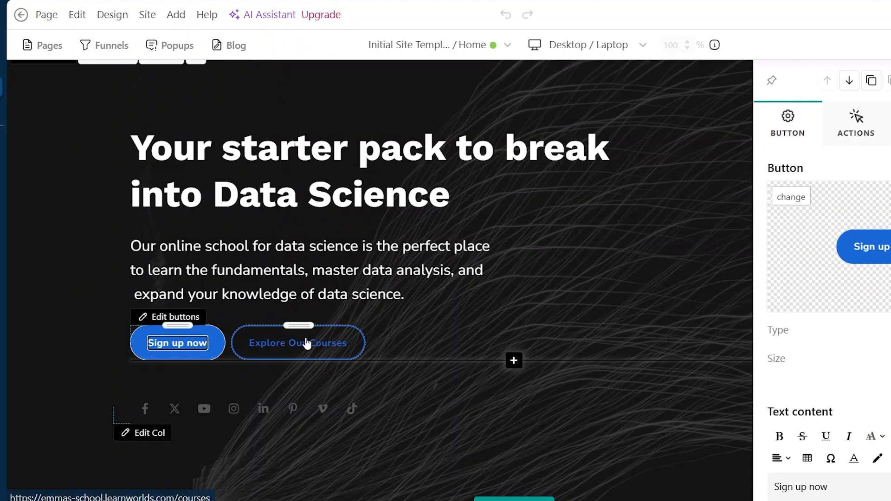
{"action": "left_click", "coordinate": [327, 343]}
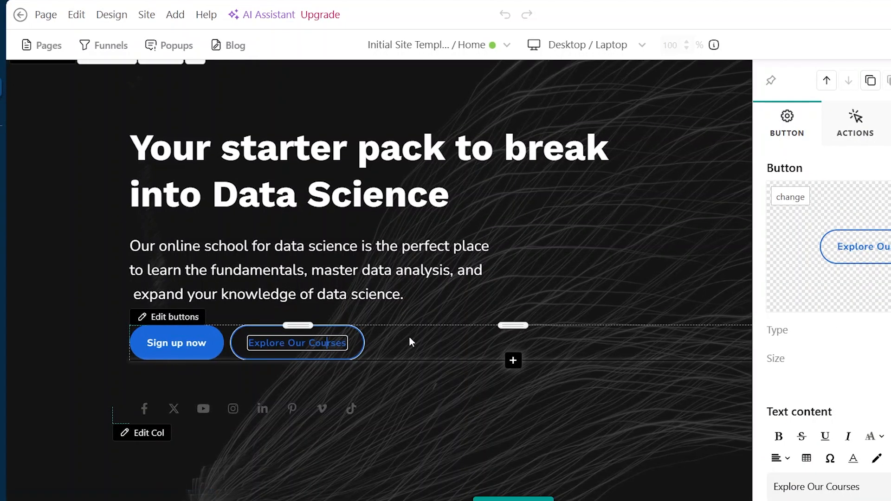
Look through the hero and "About Driving Data" sections of the home page, including the "Who we are" text settings
{"action": "scroll", "coordinate": [409, 339], "scroll_direction": "down", "scroll_amount": 2}
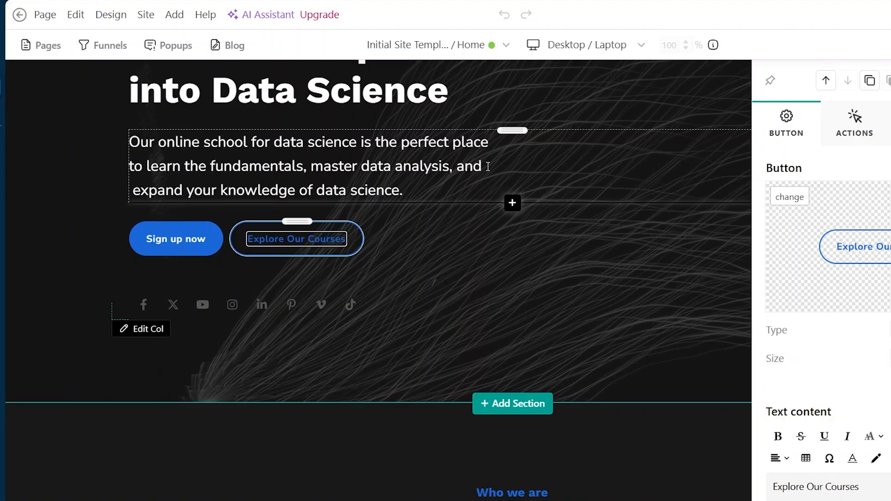
{"action": "scroll", "coordinate": [264, 90], "scroll_direction": "up", "scroll_amount": 4}
{"action": "scroll", "coordinate": [415, 115], "scroll_direction": "down", "scroll_amount": 8}
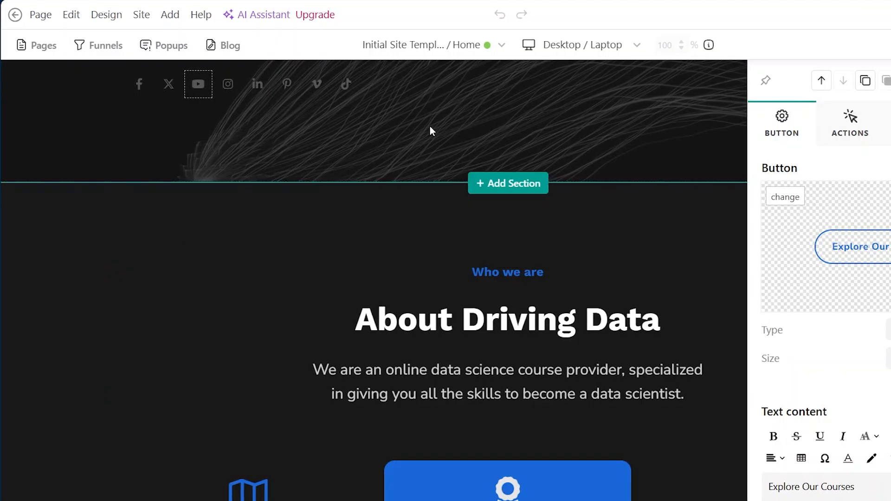
{"action": "scroll", "coordinate": [536, 262], "scroll_direction": "down", "scroll_amount": 6}
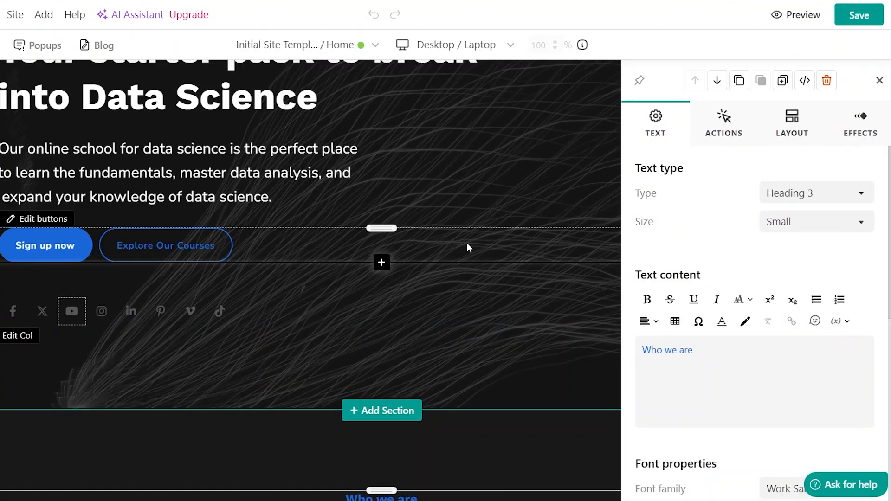
{"action": "scroll", "coordinate": [466, 242], "scroll_direction": "down", "scroll_amount": 8}
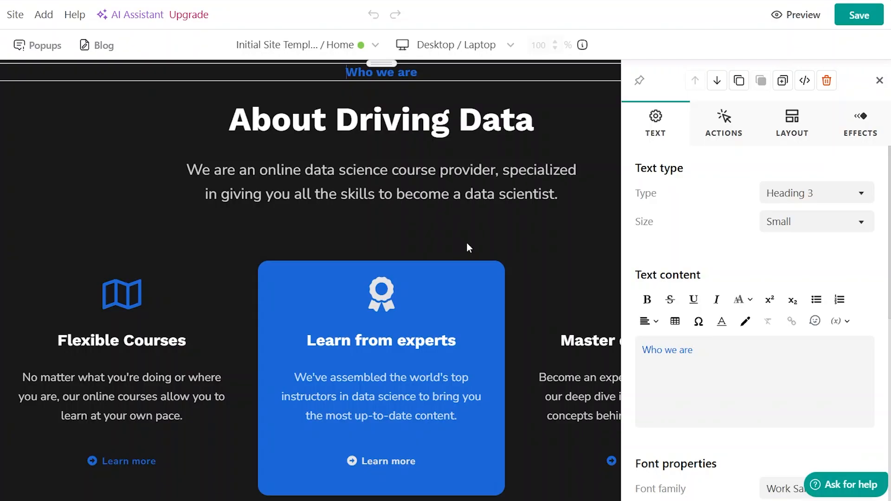
{"action": "scroll", "coordinate": [466, 242], "scroll_direction": "up", "scroll_amount": 3}
{"action": "scroll", "coordinate": [468, 246], "scroll_direction": "up", "scroll_amount": 1}
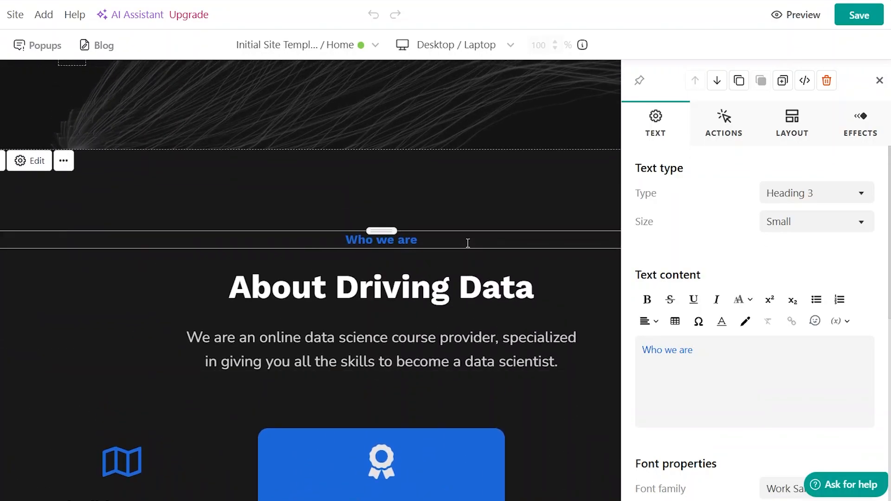
{"action": "scroll", "coordinate": [468, 243], "scroll_direction": "down", "scroll_amount": 4}
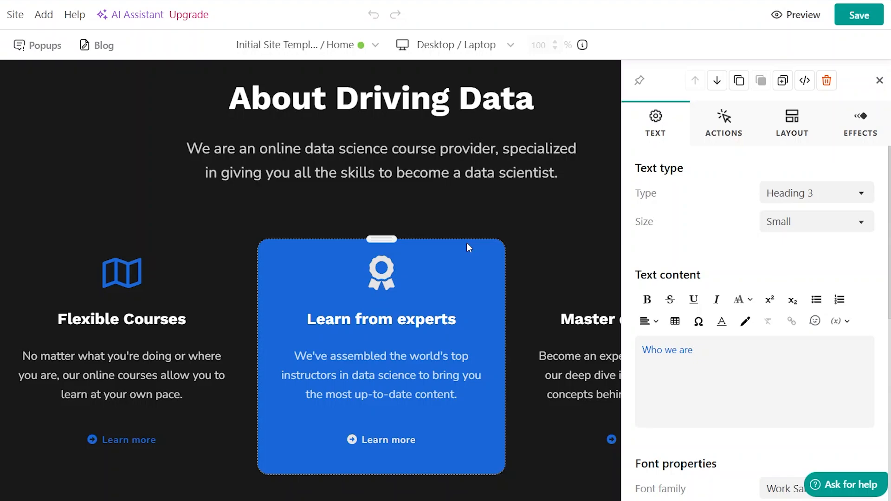
Shorten the hero section's heading to "Your starter pack"
{"action": "scroll", "coordinate": [466, 242], "scroll_direction": "up", "scroll_amount": 5}
{"action": "left_click", "coordinate": [335, 290]}
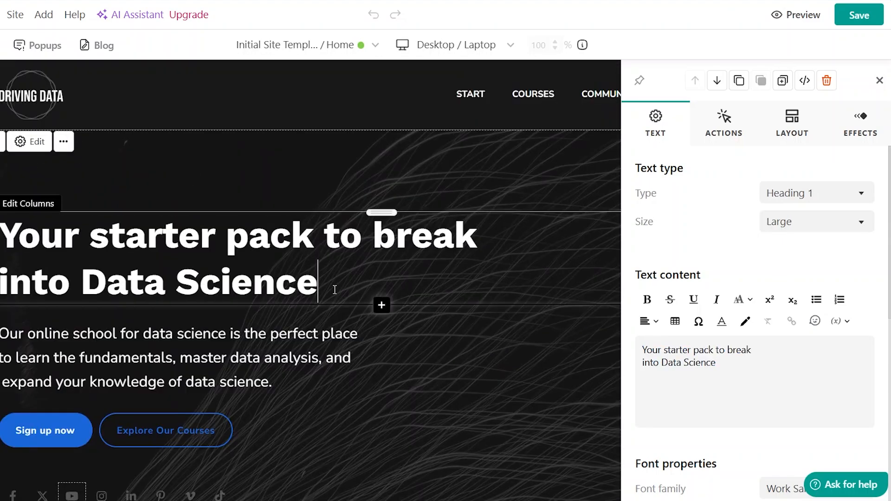
{"action": "key", "text": "BackSpace"}
{"action": "key", "text": "BackSpace"}
{"action": "key", "text": "BackSpace"}
{"action": "key", "text": "BackSpace"}
{"action": "key", "text": "BackSpace"}
{"action": "key", "text": "BackSpace"}
{"action": "key", "text": "BackSpace"}
{"action": "key", "text": "BackSpace"}
{"action": "key", "text": "BackSpace"}
{"action": "key", "text": "BackSpace"}
{"action": "key", "text": "BackSpace"}
{"action": "key", "text": "BackSpace"}
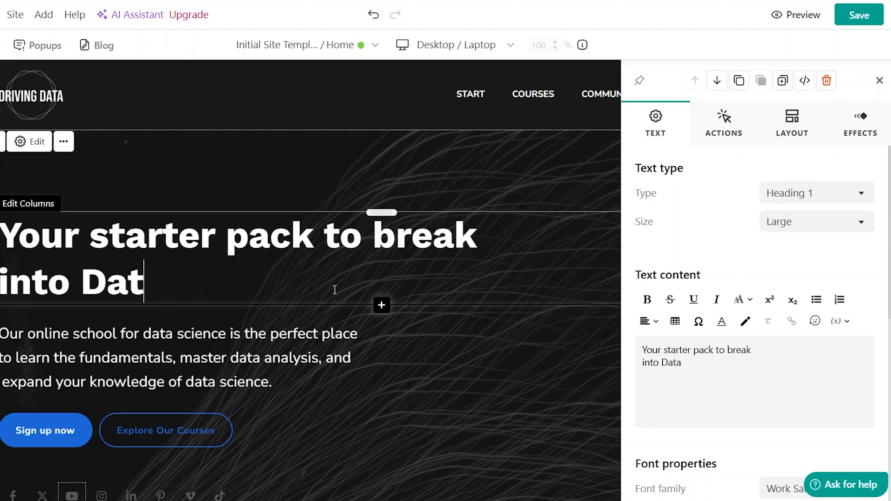
{"action": "key", "text": "BackSpace"}
{"action": "key", "text": "BackSpace"}
{"action": "key", "text": "BackSpace"}
{"action": "key", "text": "BackSpace"}
{"action": "key", "text": "BackSpace"}
{"action": "key", "text": "BackSpace"}
{"action": "key", "text": "BackSpace"}
{"action": "key", "text": "BackSpace"}
{"action": "key", "text": "BackSpace"}
{"action": "key", "text": "BackSpace"}
{"action": "key", "text": "BackSpace"}
{"action": "key", "text": "BackSpace"}
{"action": "key", "text": "BackSpace"}
{"action": "key", "text": "BackSpace"}
{"action": "left_click", "coordinate": [80, 333]}
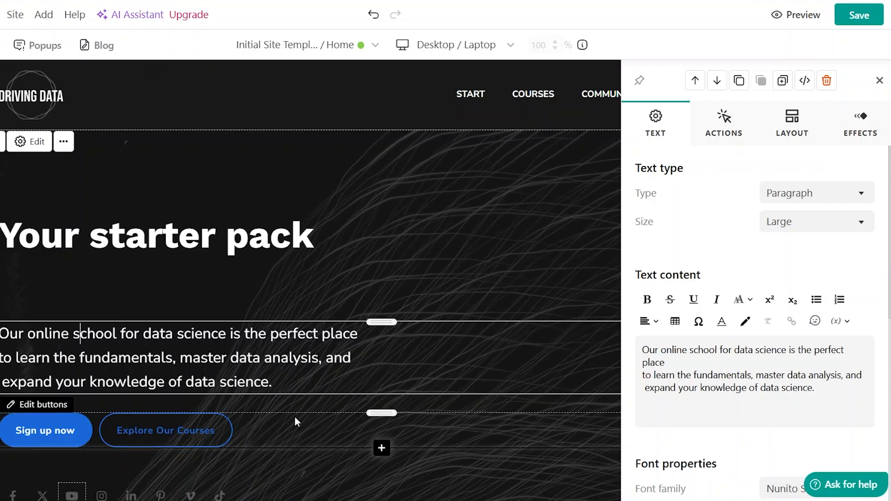
{"action": "scroll", "coordinate": [294, 417], "scroll_direction": "down", "scroll_amount": 5}
{"action": "scroll", "coordinate": [295, 419], "scroll_direction": "down", "scroll_amount": 1}
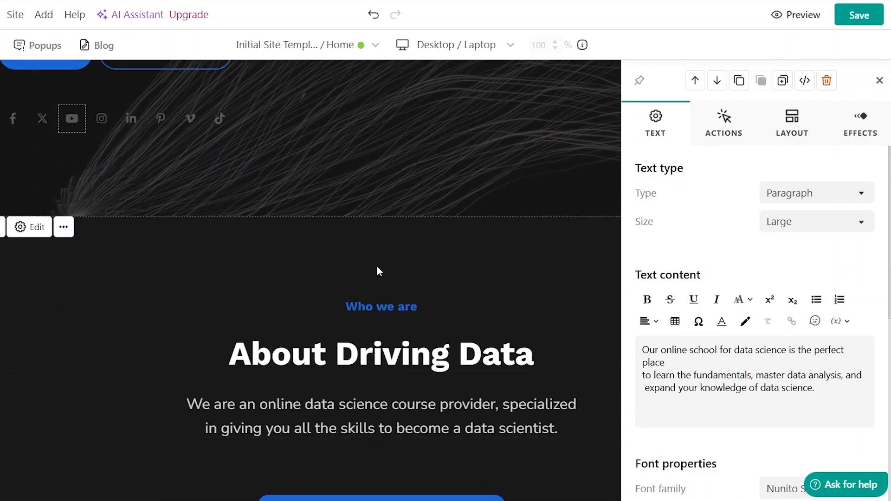
{"action": "scroll", "coordinate": [376, 232], "scroll_direction": "up", "scroll_amount": 1}
{"action": "mouse_move", "coordinate": [381, 294]}
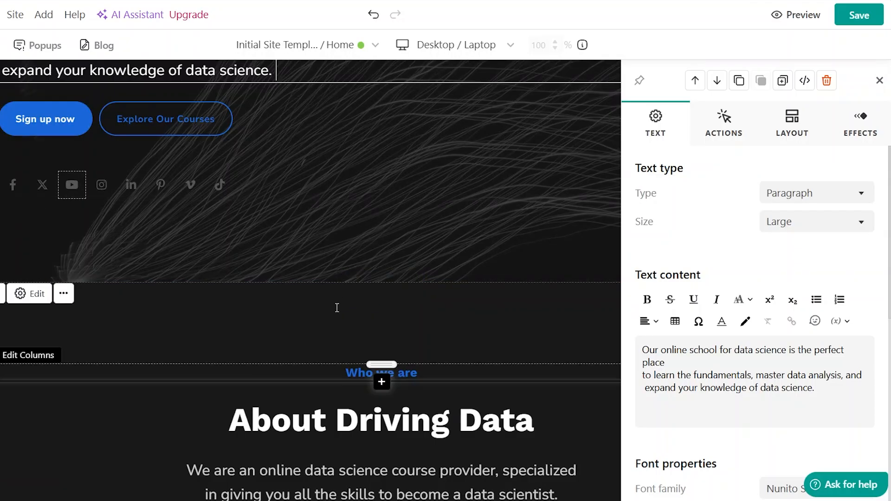
{"action": "scroll", "coordinate": [346, 220], "scroll_direction": "up", "scroll_amount": 4}
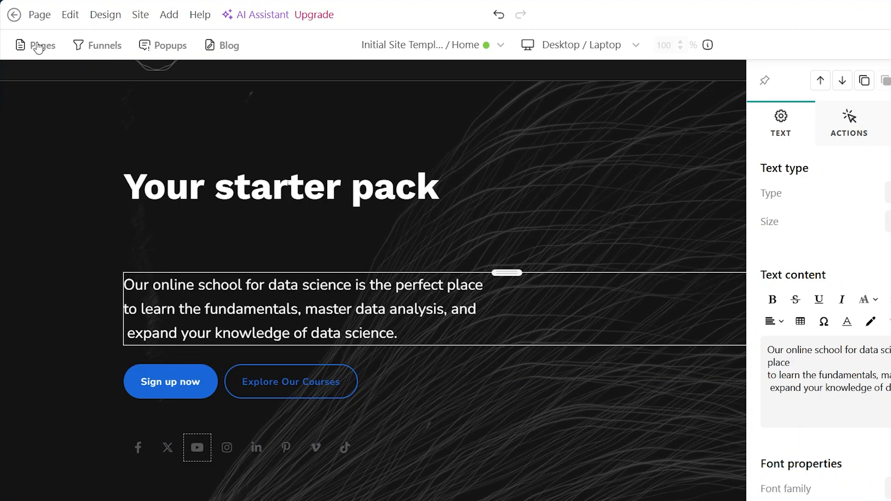
Examine the site's page groups and the options for funnels, popups and blog posts
{"action": "left_click", "coordinate": [40, 45]}
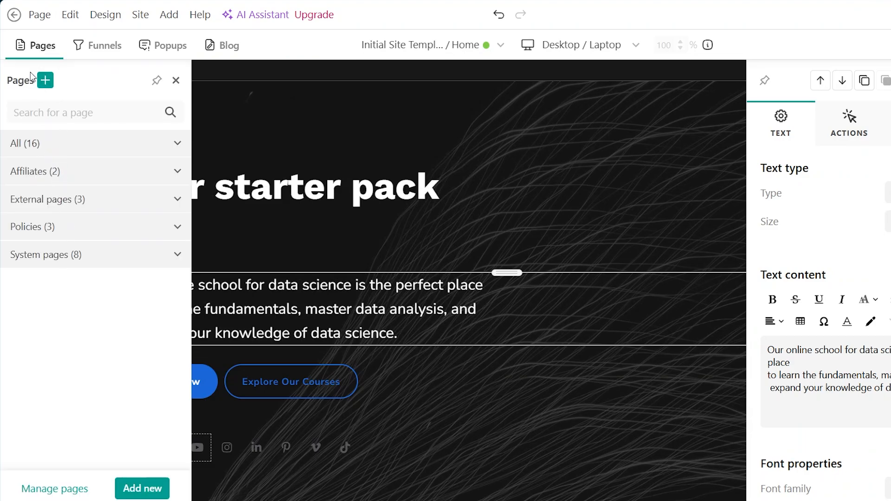
{"action": "left_click", "coordinate": [102, 51]}
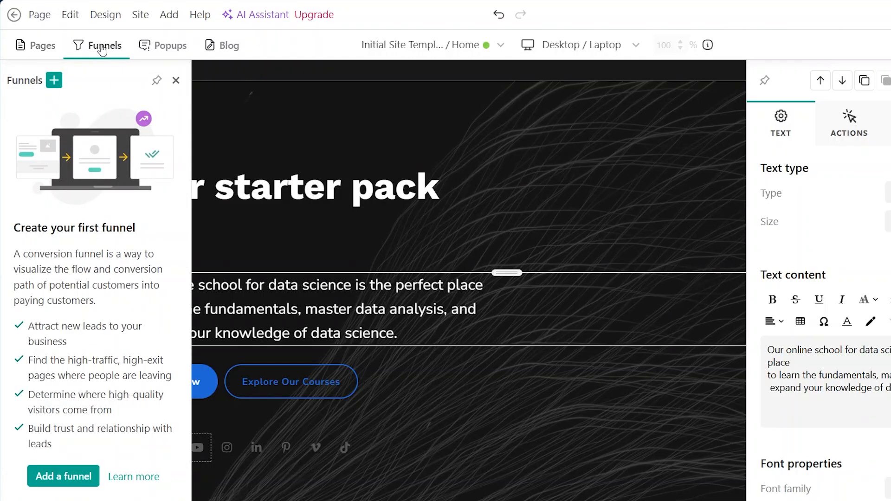
{"action": "left_click", "coordinate": [170, 50]}
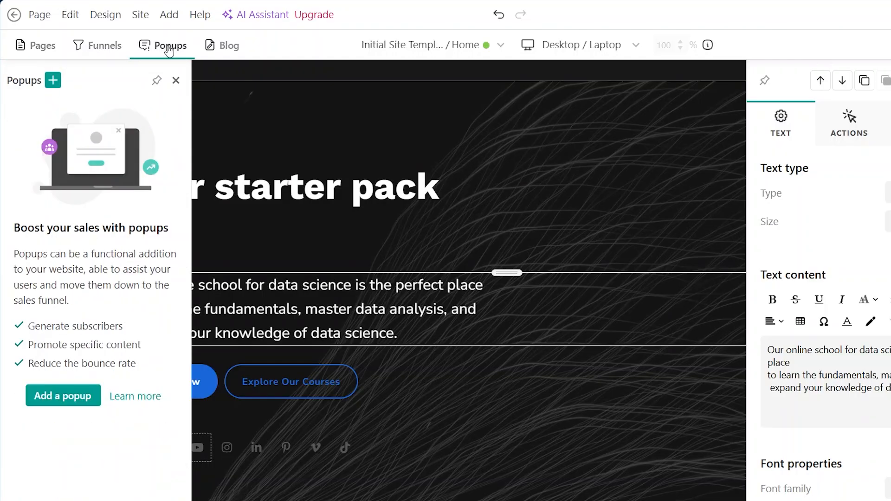
{"action": "left_click", "coordinate": [234, 52]}
Examine the editor's commands for page settings, editing, design, the site and help
{"action": "left_click", "coordinate": [39, 15]}
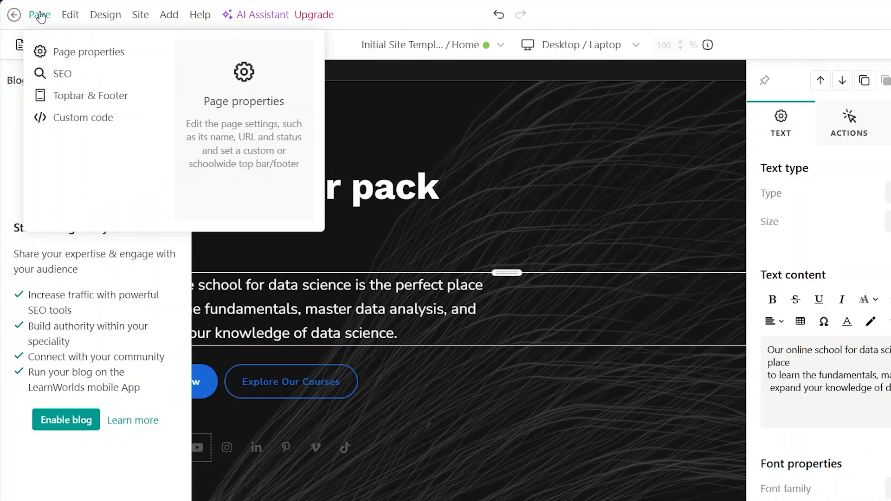
{"action": "left_click", "coordinate": [73, 17]}
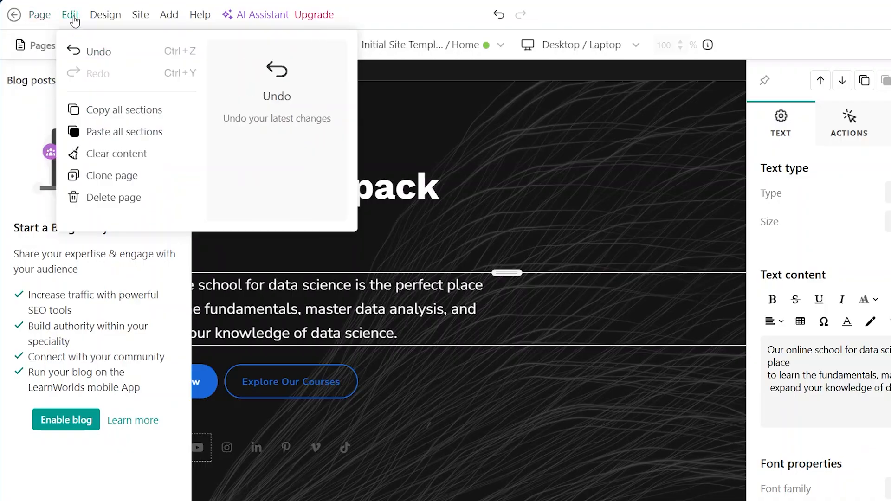
{"action": "left_click", "coordinate": [105, 16]}
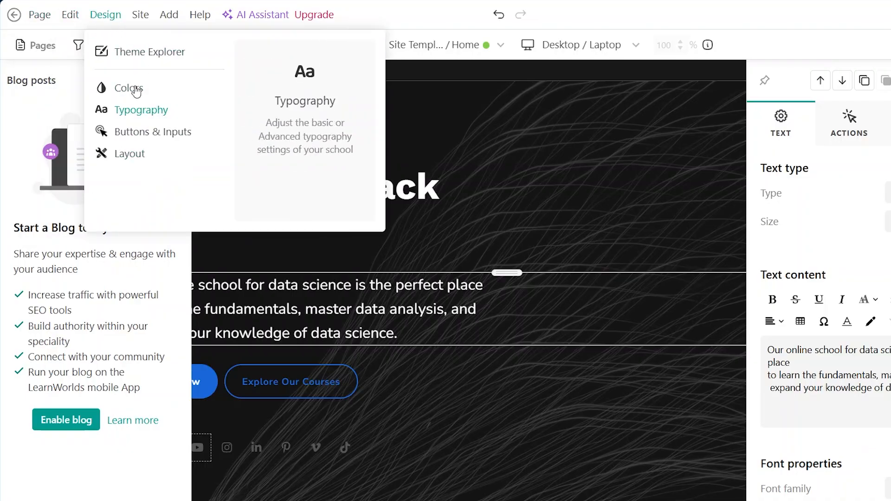
{"action": "left_click", "coordinate": [141, 16]}
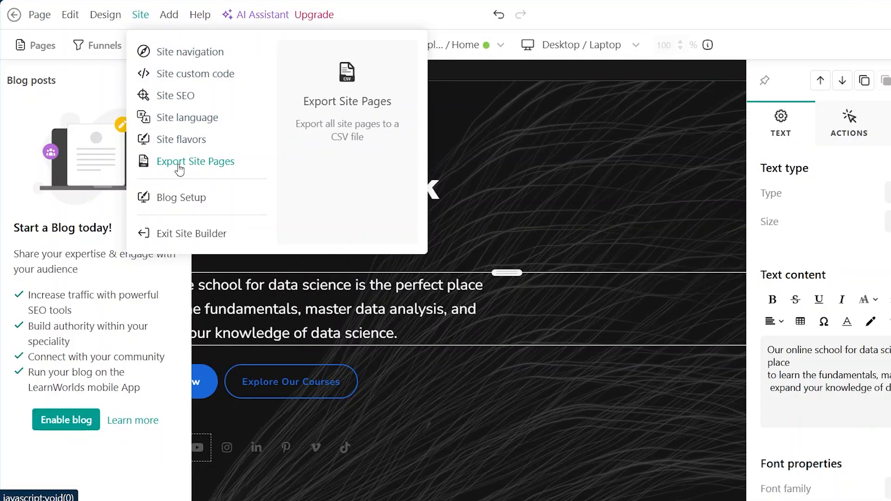
{"action": "mouse_move", "coordinate": [169, 15]}
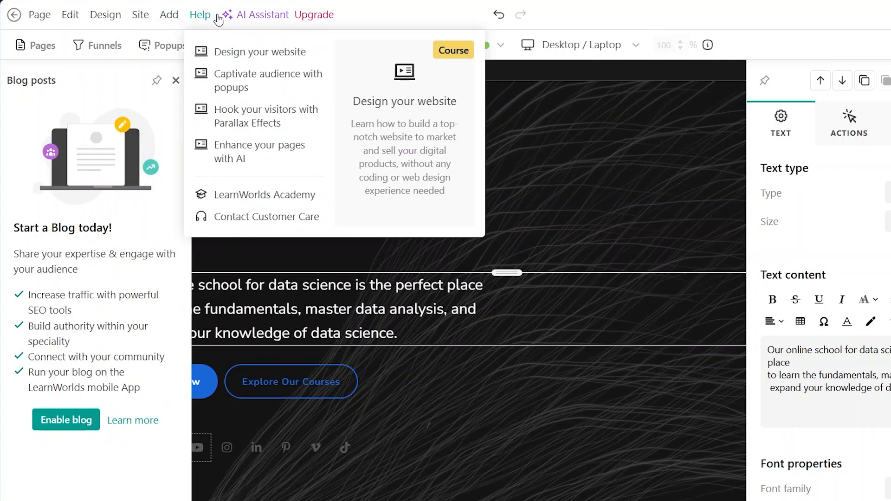
{"action": "mouse_move", "coordinate": [71, 13]}
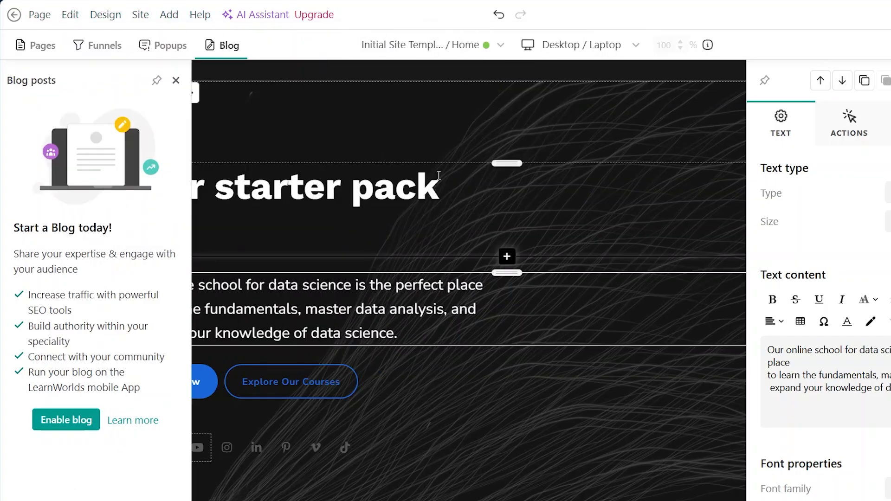
Close the blog posts and text settings and view the rest of the home page
{"action": "left_click", "coordinate": [177, 80]}
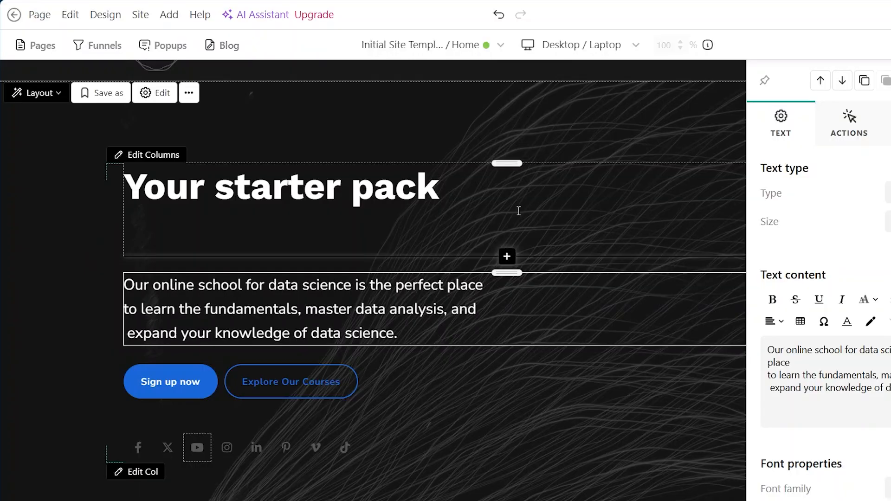
{"action": "left_click", "coordinate": [881, 83]}
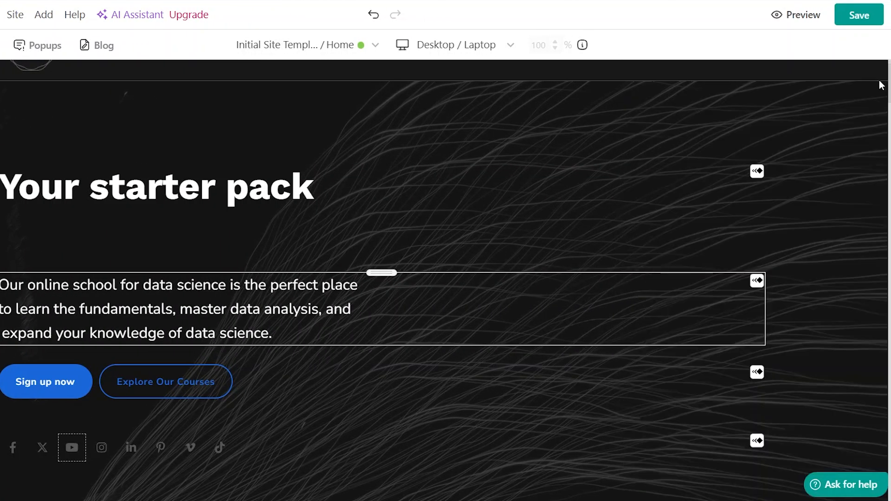
{"action": "scroll", "coordinate": [478, 250], "scroll_direction": "down", "scroll_amount": 10}
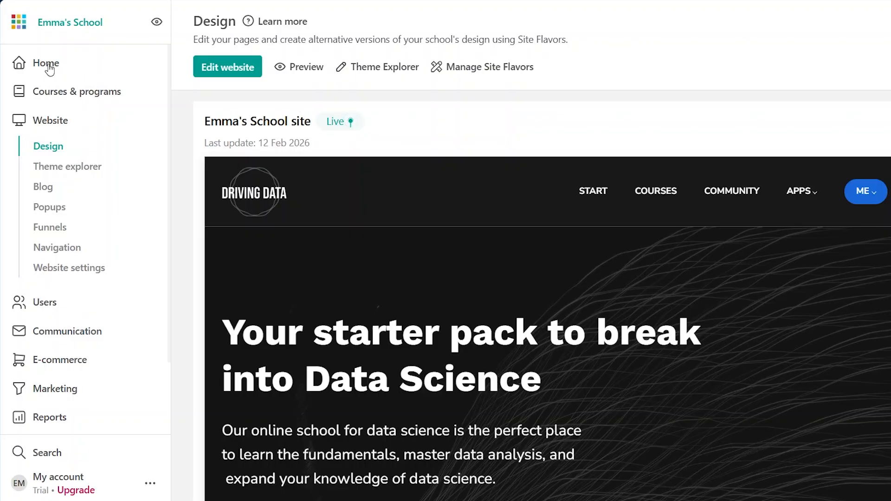
Start a new course named "Intro to UX Design" with the description "This course includes an Introduction on the User Experience"
{"action": "left_click", "coordinate": [50, 92]}
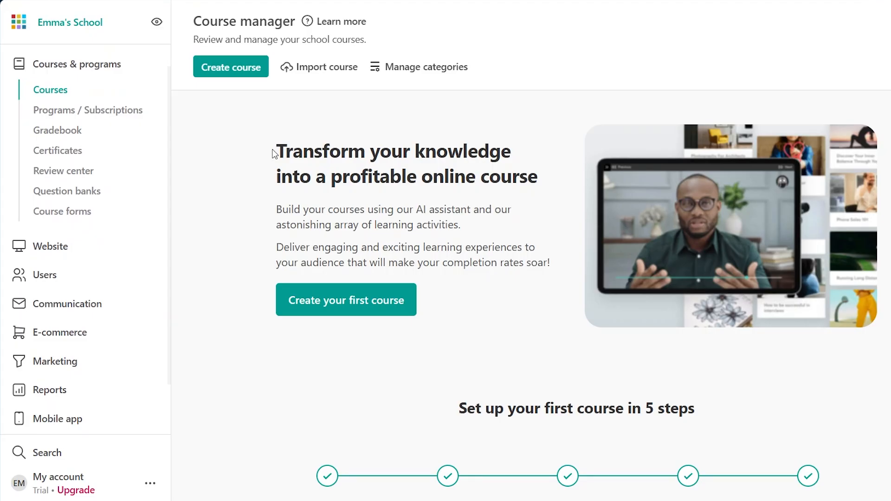
{"action": "left_click", "coordinate": [226, 71]}
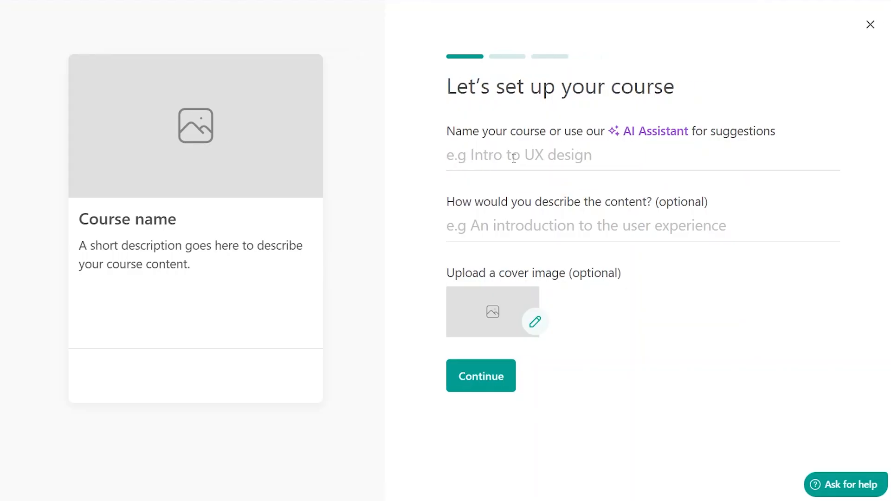
{"action": "left_click", "coordinate": [473, 158]}
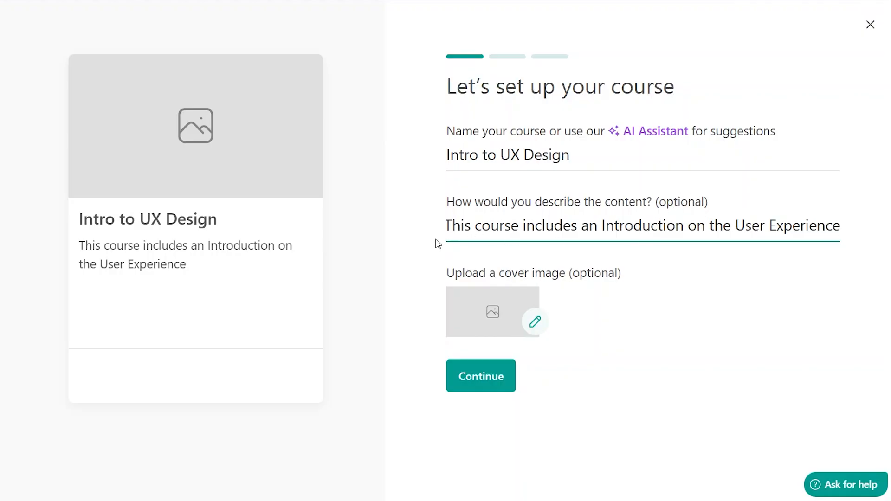
{"action": "left_click", "coordinate": [483, 226]}
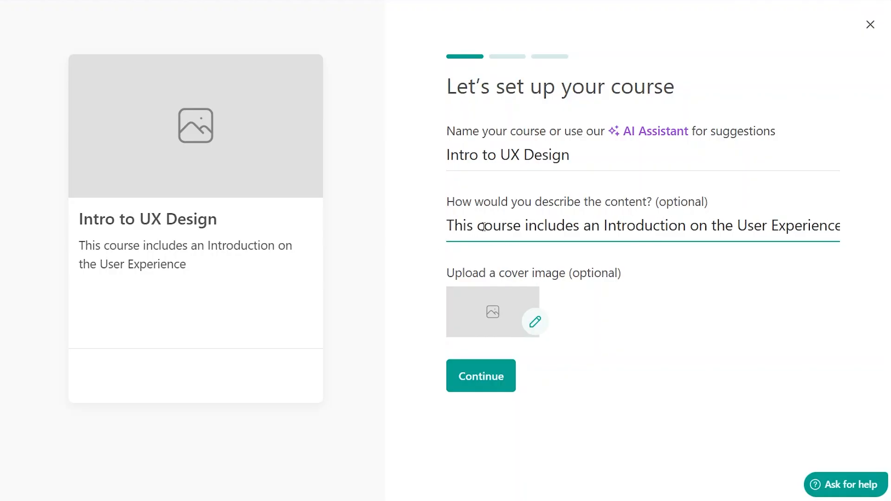
{"action": "key", "text": "End"}
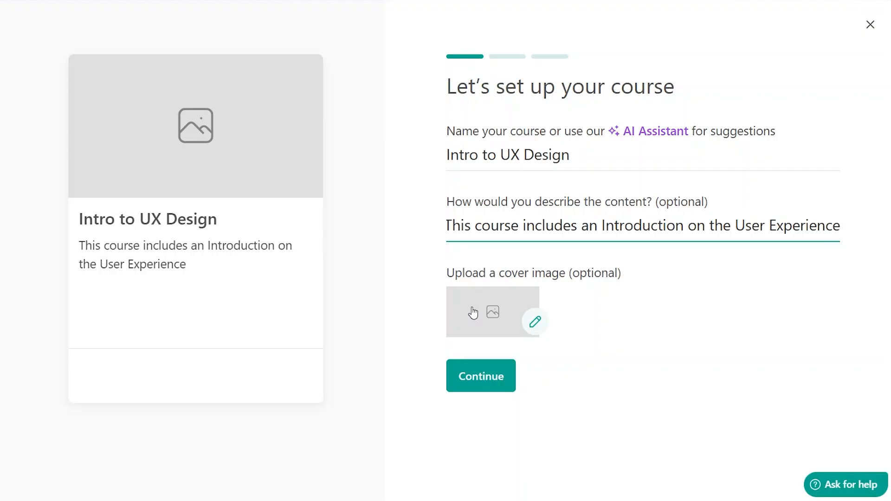
Use the image gallery photo of a team working on laptops around a wooden table as the course cover
{"action": "left_click", "coordinate": [493, 313]}
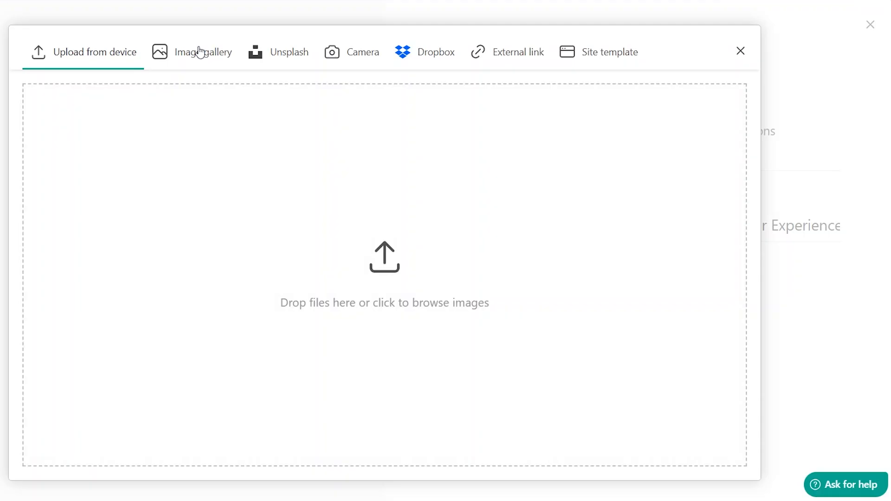
{"action": "left_click", "coordinate": [200, 52]}
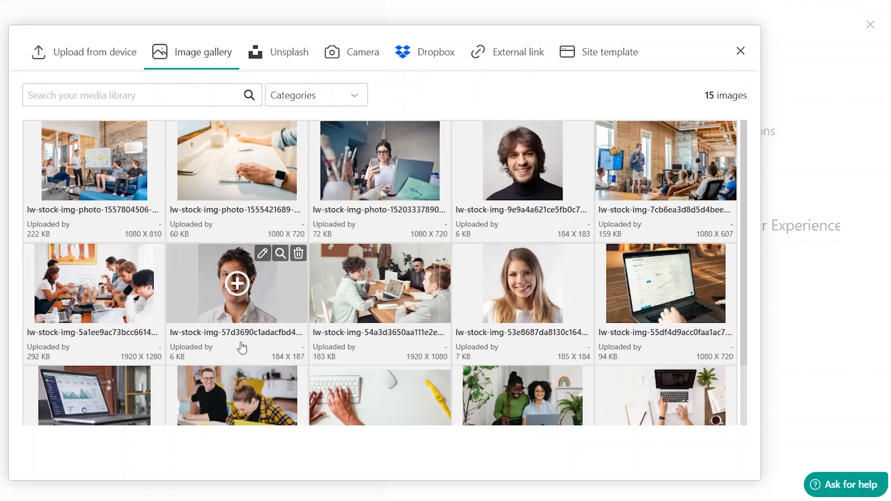
{"action": "left_click", "coordinate": [95, 283]}
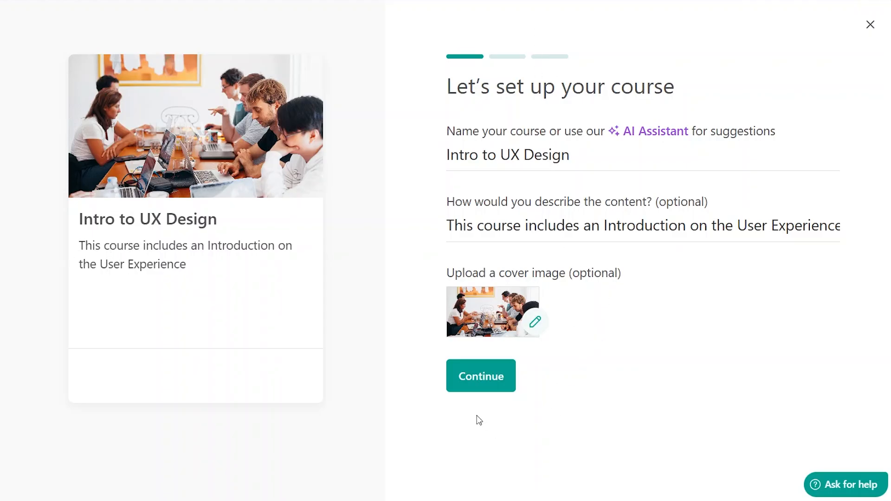
{"action": "left_click", "coordinate": [496, 380]}
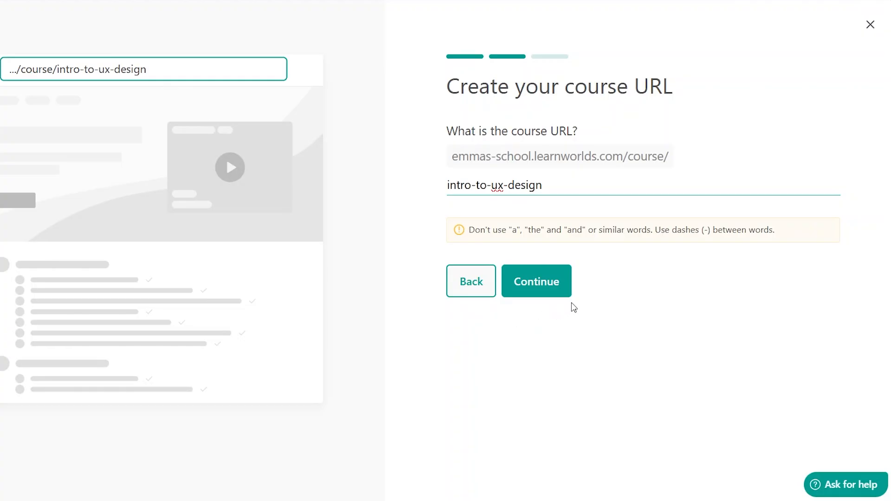
Accept the course URL "intro-to-ux-design" and set the course access to Paid
{"action": "left_click", "coordinate": [533, 289]}
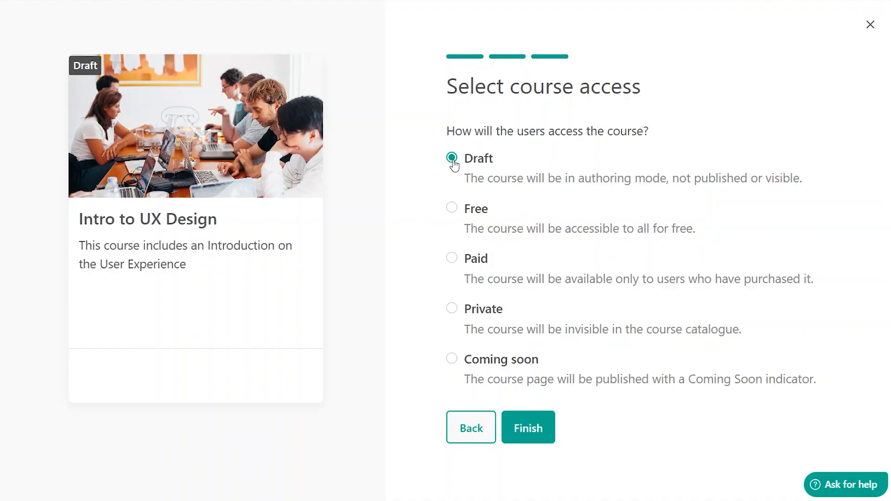
{"action": "left_click", "coordinate": [452, 260]}
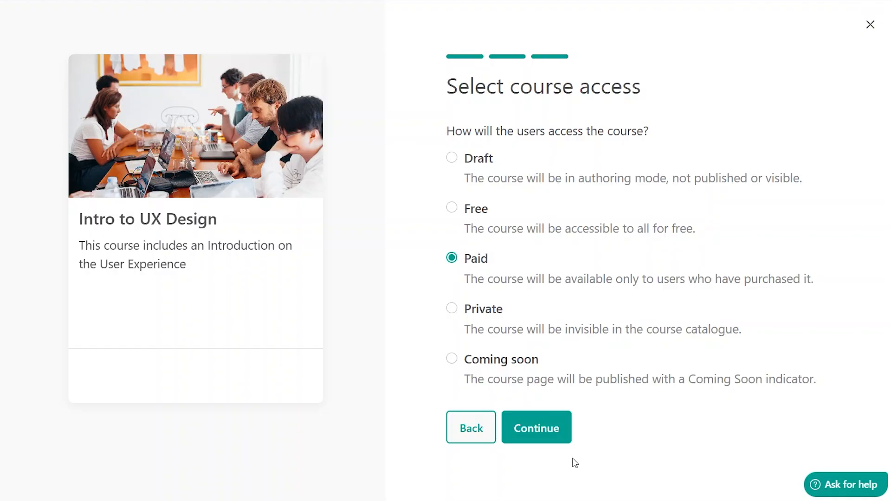
{"action": "left_click", "coordinate": [537, 423]}
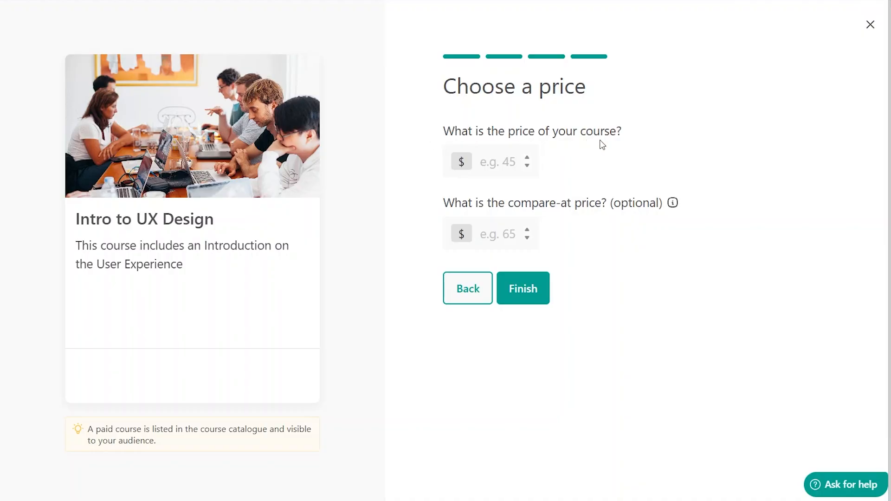
Set the course price to $45, leave the compare-at price empty and finish creating the course
{"action": "left_click", "coordinate": [496, 163]}
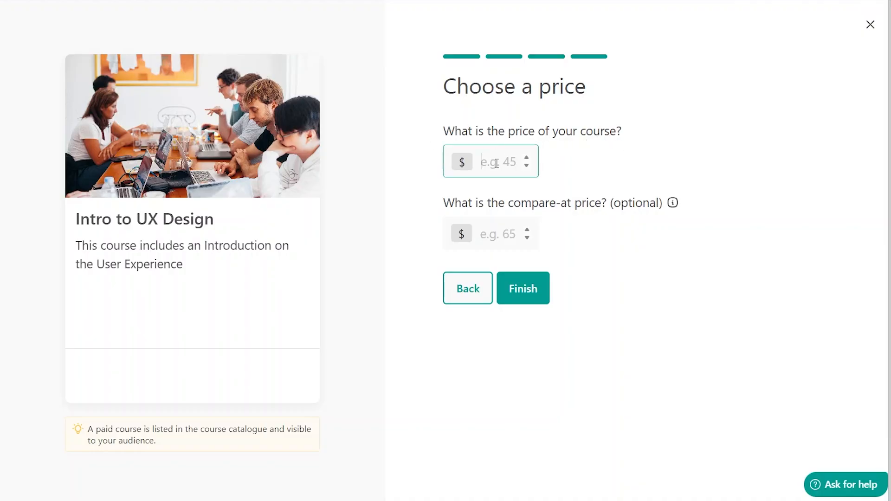
{"action": "type", "text": "45"}
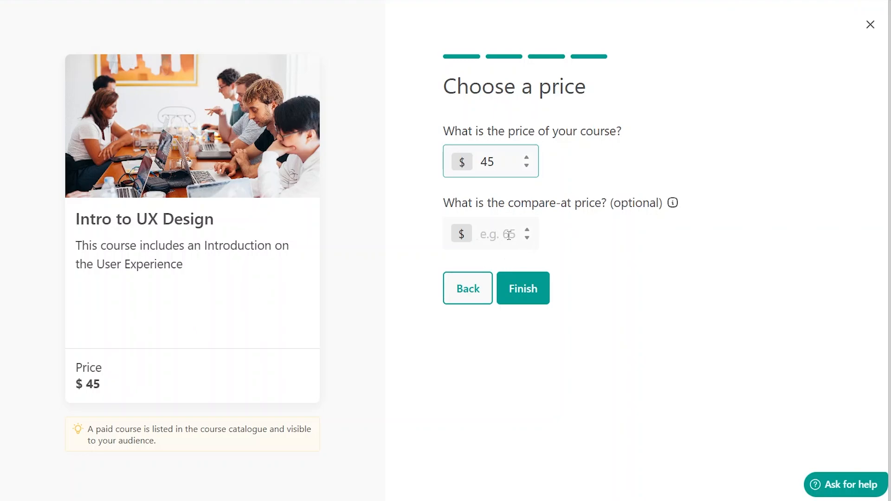
{"action": "left_click", "coordinate": [527, 297]}
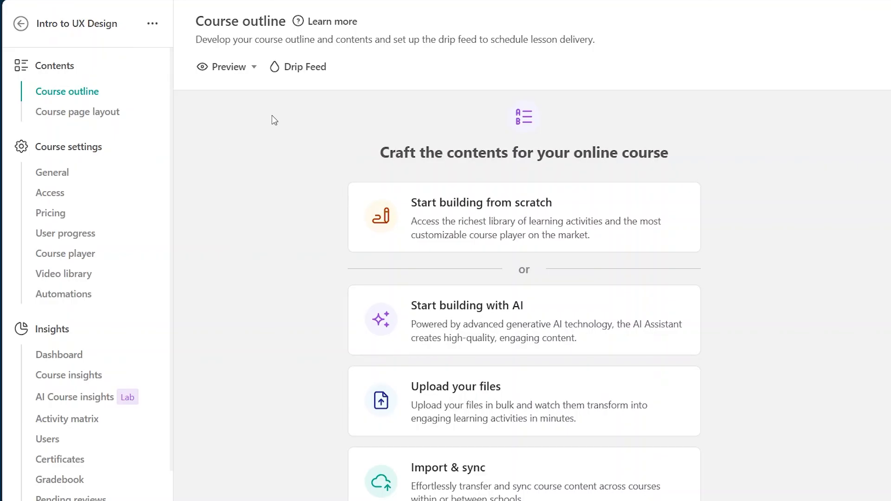
Go back to the course manager to view the new course's card and reopen the Intro to UX Design course
{"action": "left_click", "coordinate": [21, 24]}
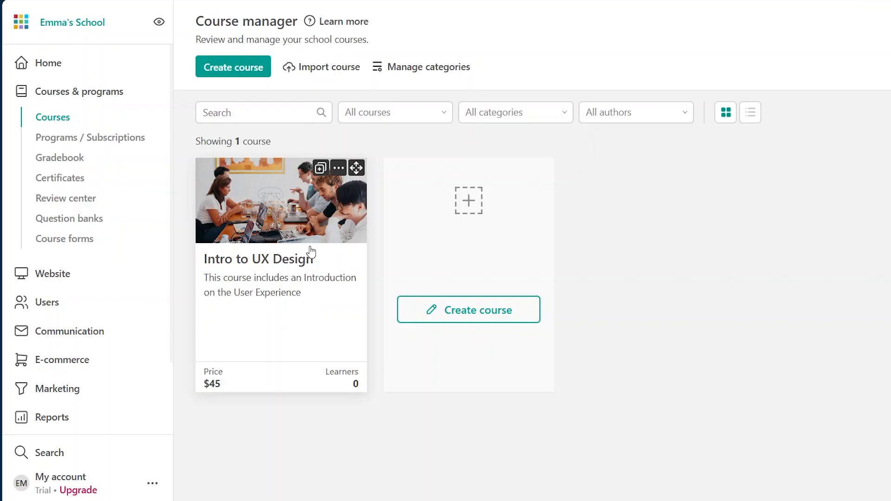
{"action": "left_click", "coordinate": [280, 322]}
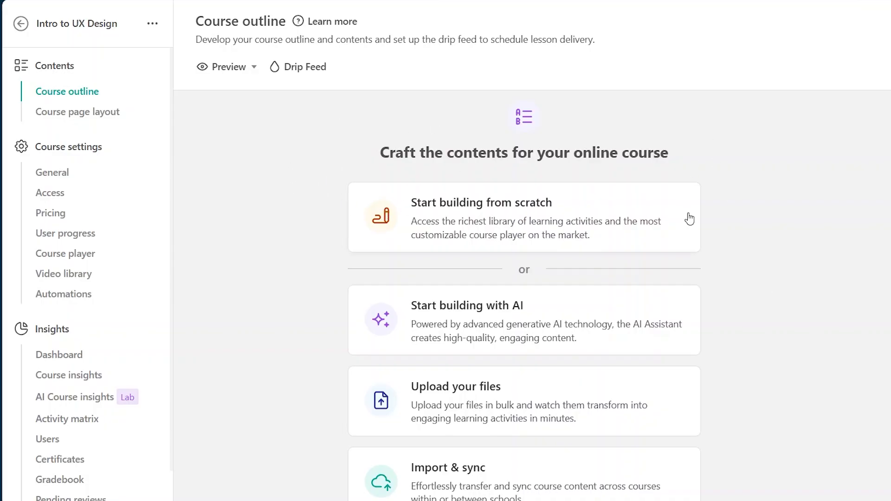
Start building the course contents from scratch and title the first section "Module 1-Foundations"
{"action": "scroll", "coordinate": [689, 218], "scroll_direction": "down", "scroll_amount": 1}
{"action": "scroll", "coordinate": [689, 217], "scroll_direction": "down", "scroll_amount": 1}
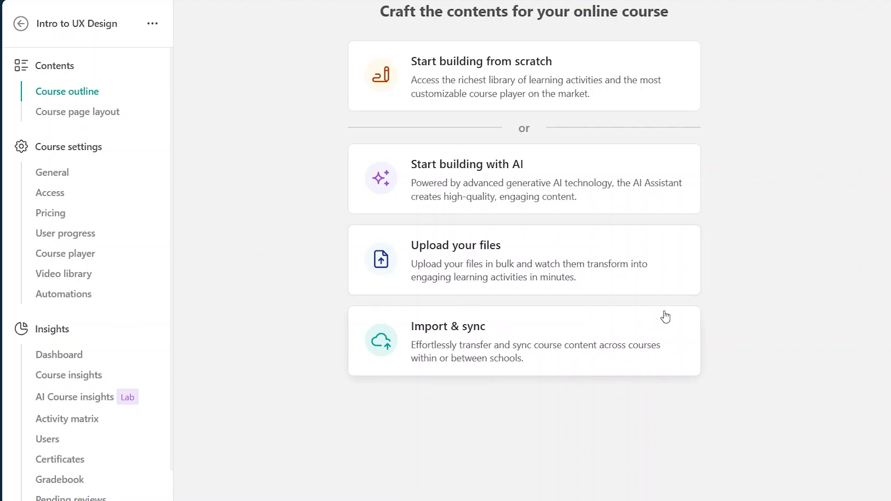
{"action": "scroll", "coordinate": [665, 315], "scroll_direction": "up", "scroll_amount": 2}
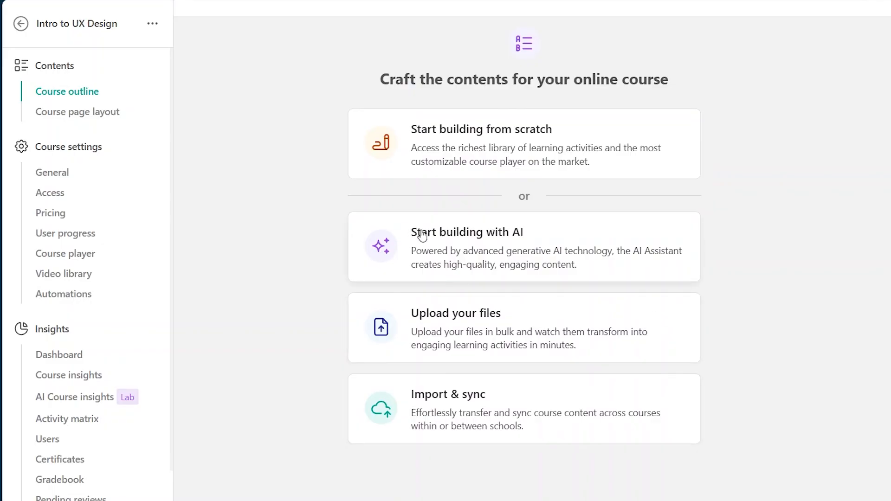
{"action": "scroll", "coordinate": [610, 290], "scroll_direction": "up", "scroll_amount": 2}
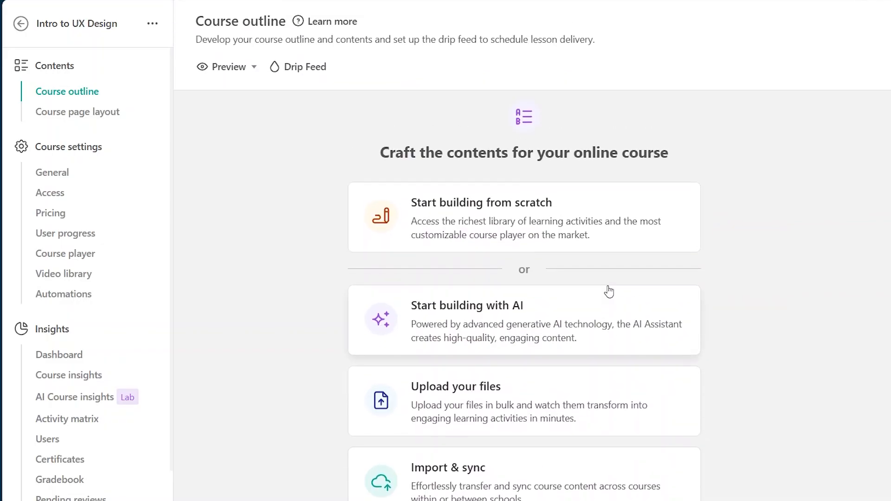
{"action": "left_click", "coordinate": [524, 213]}
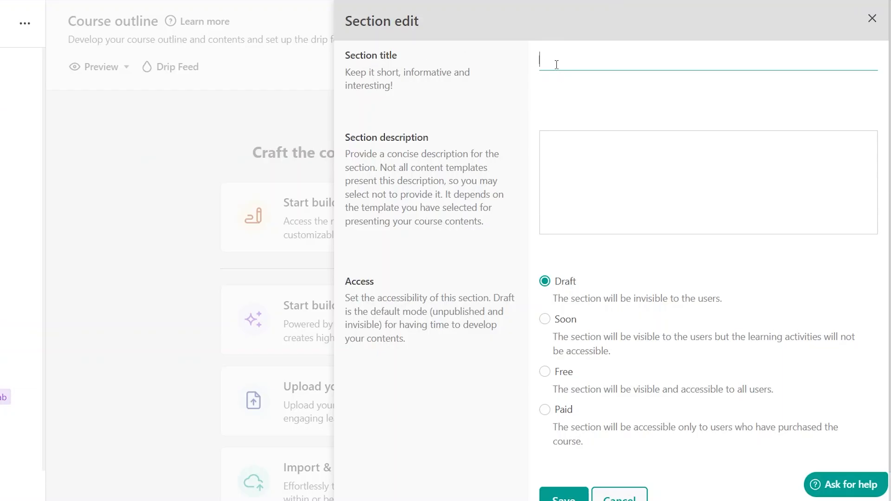
{"action": "type", "text": "Mdule 1-Foundations"}
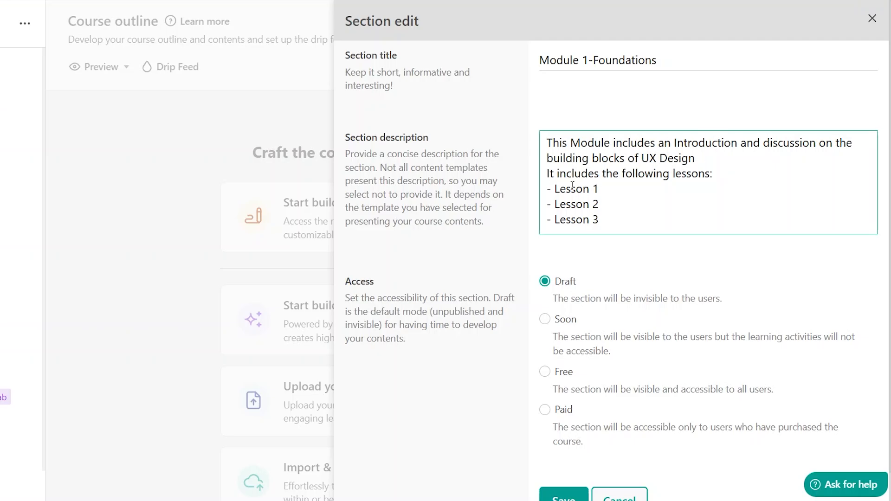
Describe the section as an introduction to UX Design's building blocks listing Lessons 1 to 3, set its access to Paid and save it
{"action": "left_click", "coordinate": [600, 189]}
{"action": "key", "text": "Down"}
{"action": "left_click", "coordinate": [545, 410]}
{"action": "scroll", "coordinate": [570, 229], "scroll_direction": "down", "scroll_amount": 1}
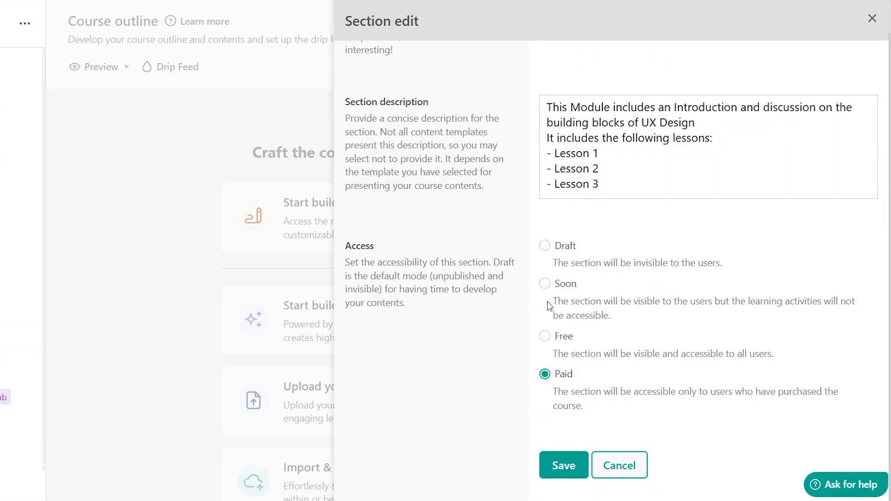
{"action": "scroll", "coordinate": [516, 368], "scroll_direction": "up", "scroll_amount": 1}
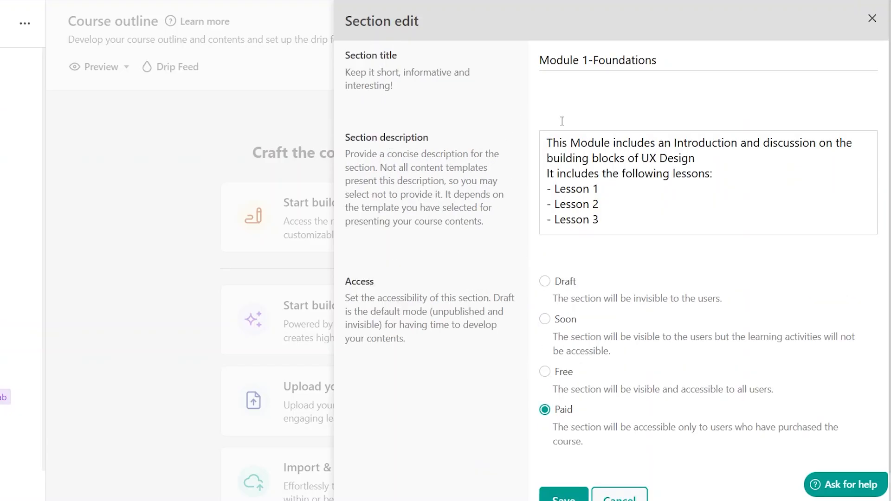
{"action": "left_click", "coordinate": [579, 487]}
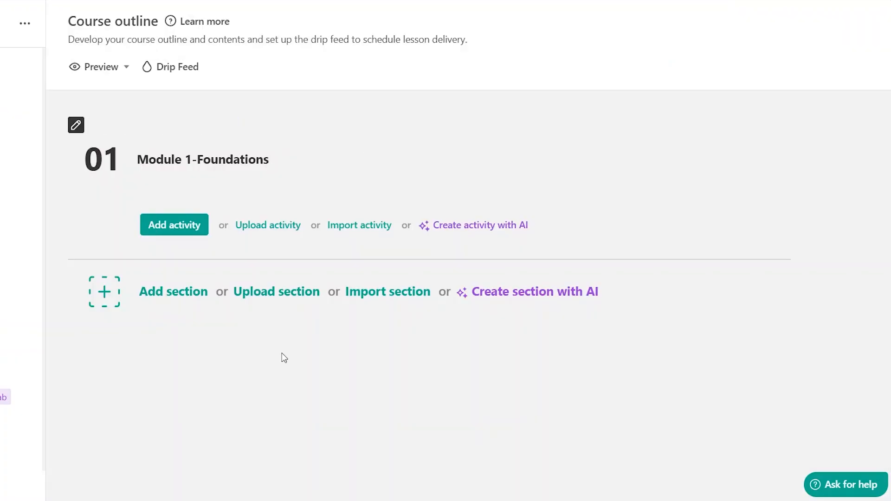
Add three more sections to the course outline, titled Module 2, Module 3 and Module 4
{"action": "mouse_move", "coordinate": [95, 157]}
{"action": "left_click", "coordinate": [160, 296]}
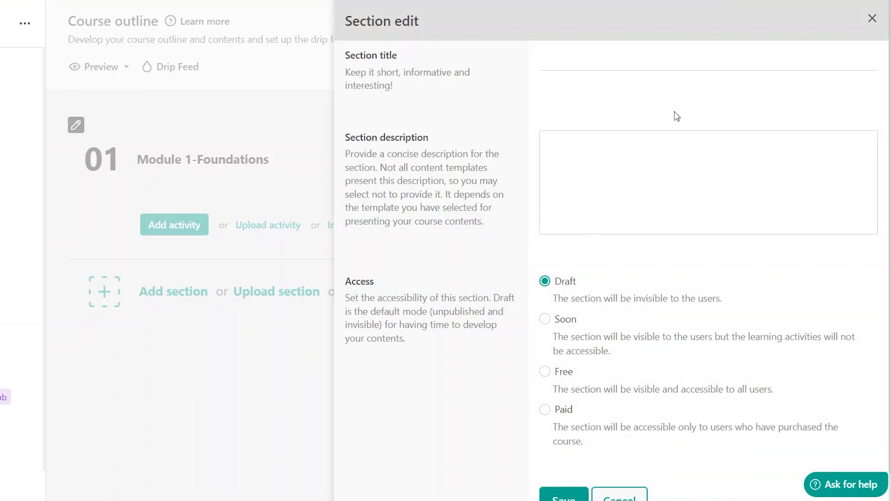
{"action": "left_click", "coordinate": [587, 64]}
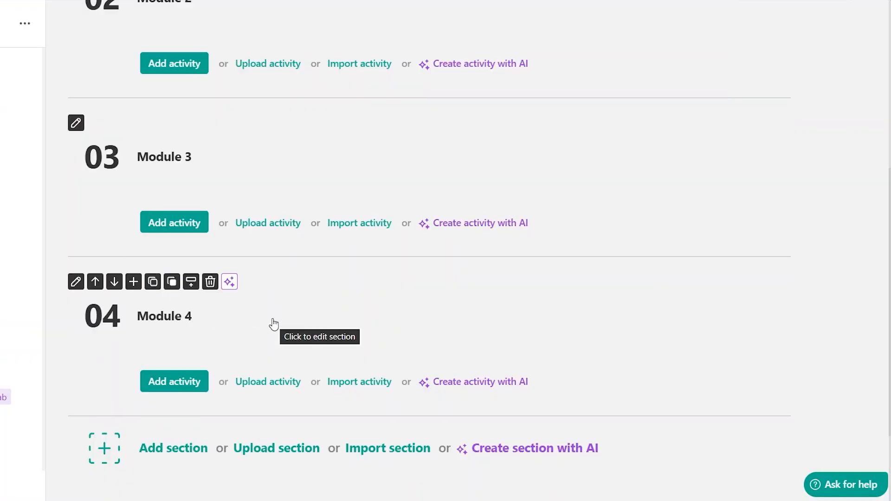
{"action": "scroll", "coordinate": [273, 325], "scroll_direction": "up", "scroll_amount": 7}
{"action": "scroll", "coordinate": [274, 325], "scroll_direction": "down", "scroll_amount": 6}
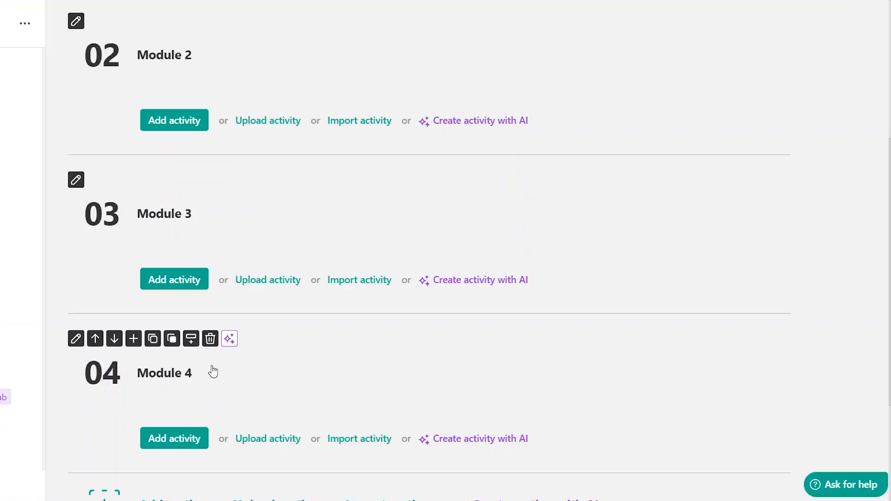
Check the Module 4 section's edit settings, close them and look over the whole course outline
{"action": "left_click", "coordinate": [75, 340]}
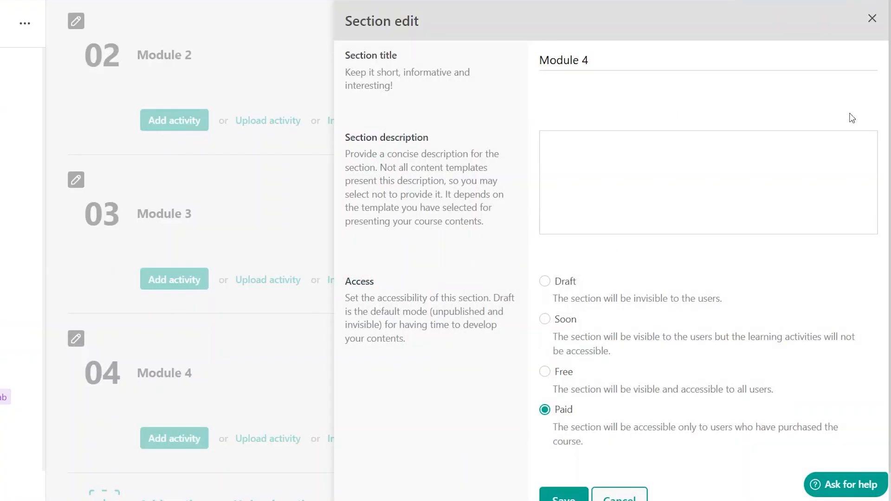
{"action": "left_click", "coordinate": [875, 15]}
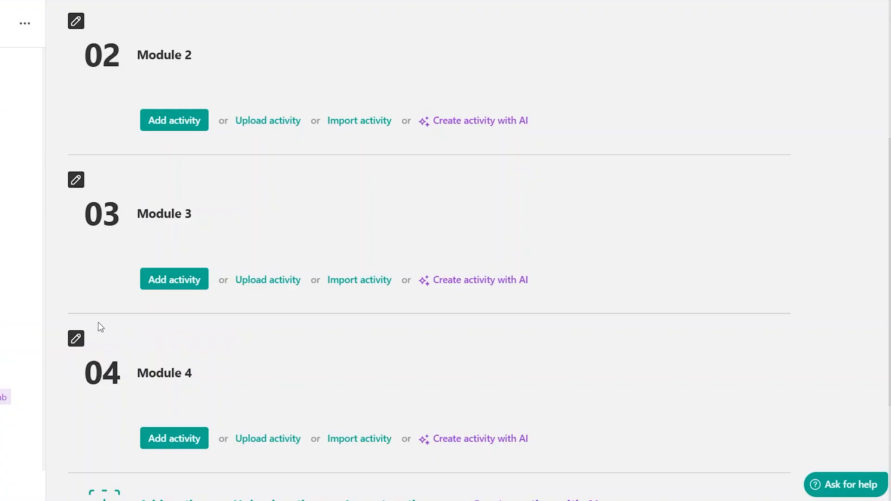
{"action": "scroll", "coordinate": [135, 236], "scroll_direction": "down", "scroll_amount": 2}
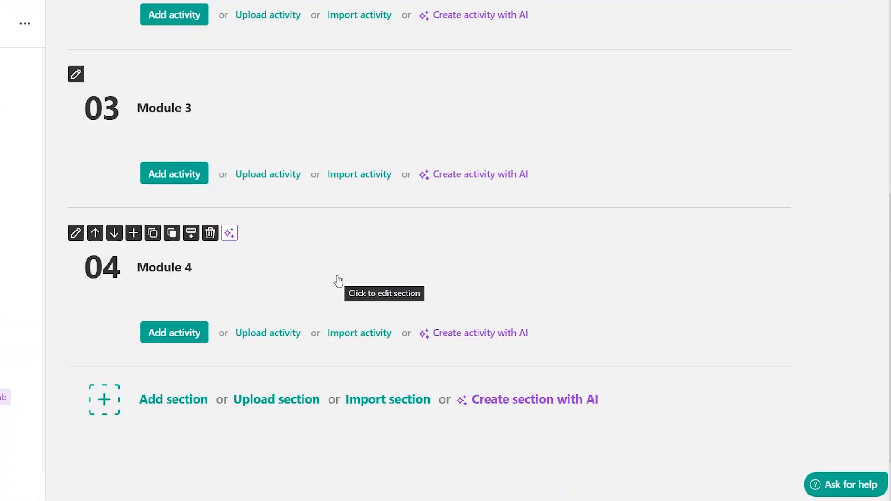
{"action": "scroll", "coordinate": [609, 259], "scroll_direction": "up", "scroll_amount": 6}
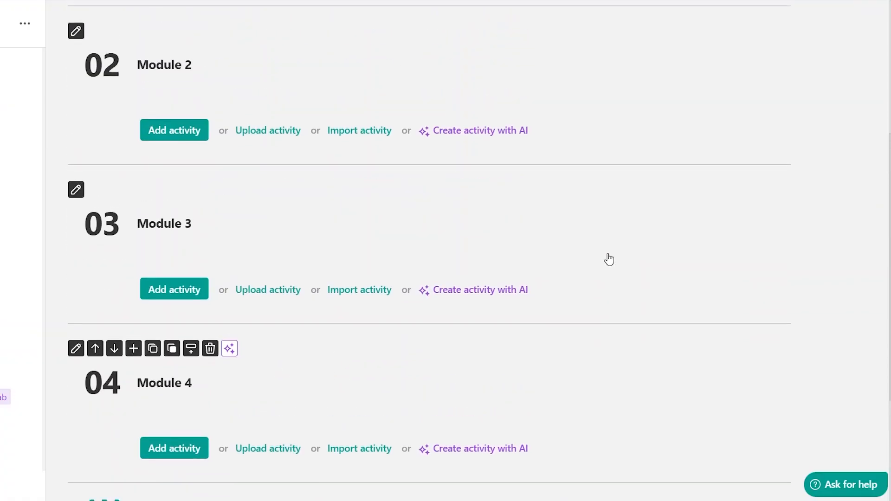
{"action": "scroll", "coordinate": [609, 259], "scroll_direction": "up", "scroll_amount": 3}
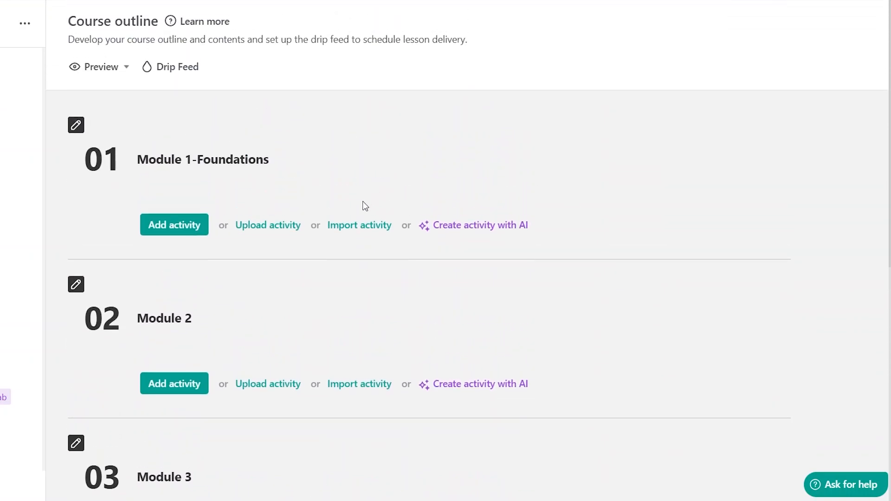
Add an interactive video activity named "Welcome" to Module 1-Foundations, saving it and opening its settings for editing
{"action": "left_click", "coordinate": [175, 230]}
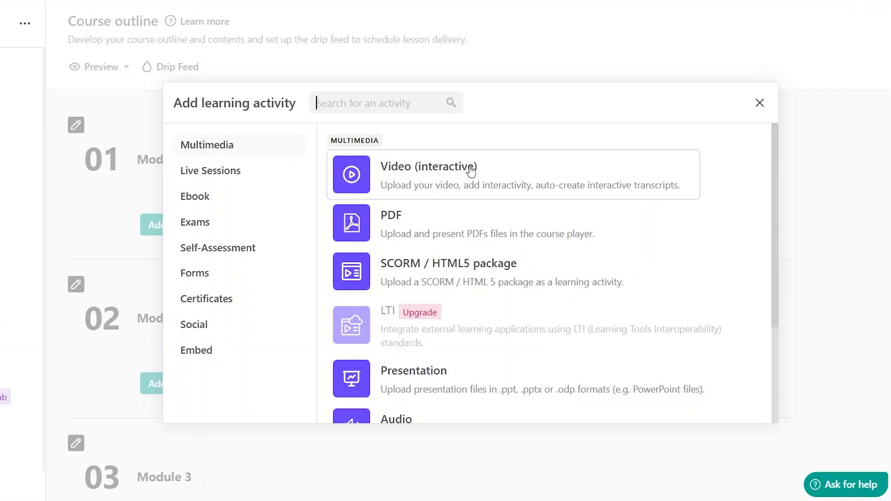
{"action": "scroll", "coordinate": [482, 328], "scroll_direction": "down", "scroll_amount": 3}
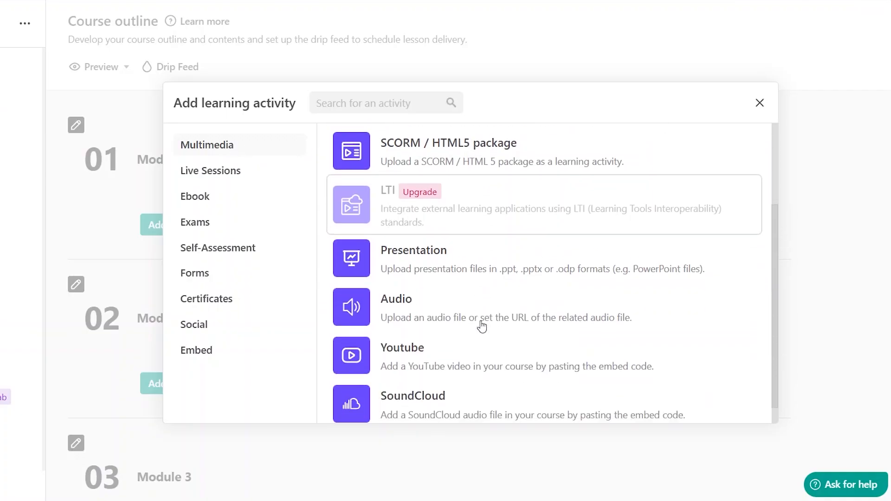
{"action": "scroll", "coordinate": [485, 305], "scroll_direction": "down", "scroll_amount": 1}
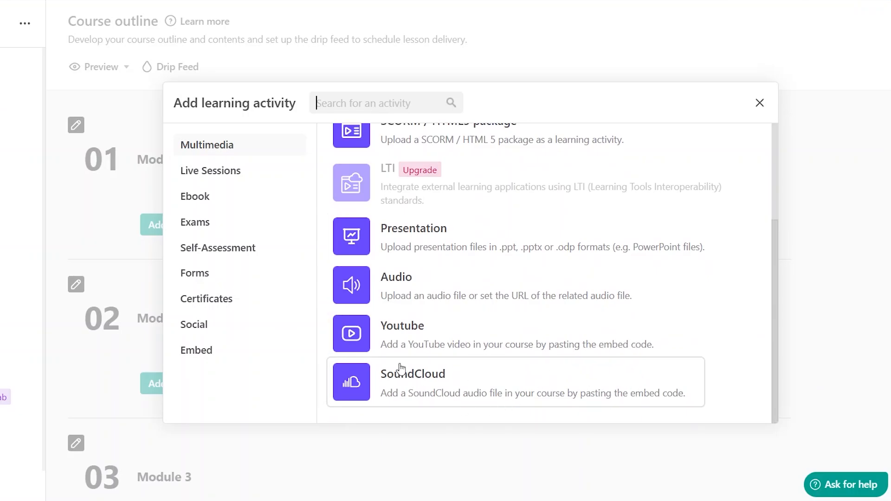
{"action": "scroll", "coordinate": [429, 260], "scroll_direction": "up", "scroll_amount": 2}
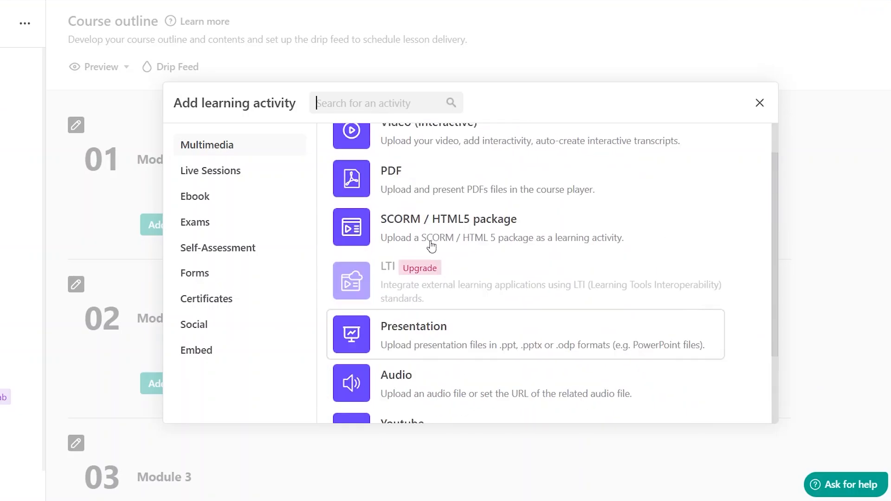
{"action": "scroll", "coordinate": [432, 246], "scroll_direction": "up", "scroll_amount": 1}
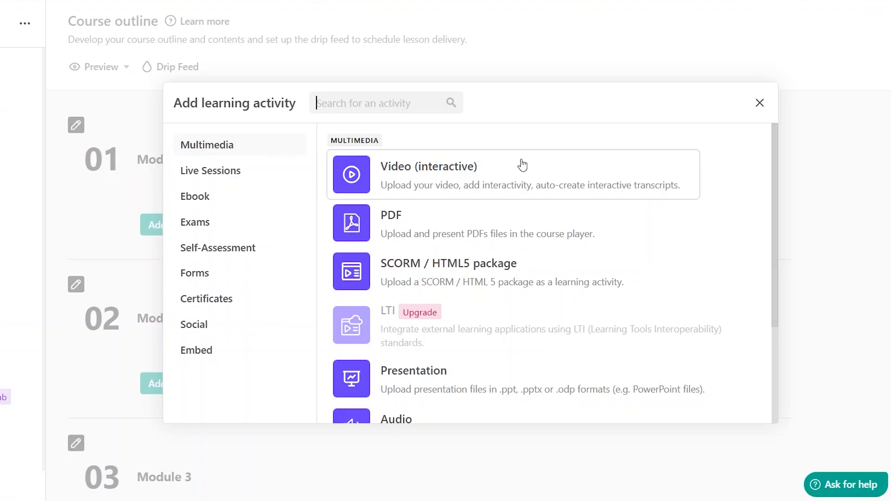
{"action": "left_click", "coordinate": [442, 183]}
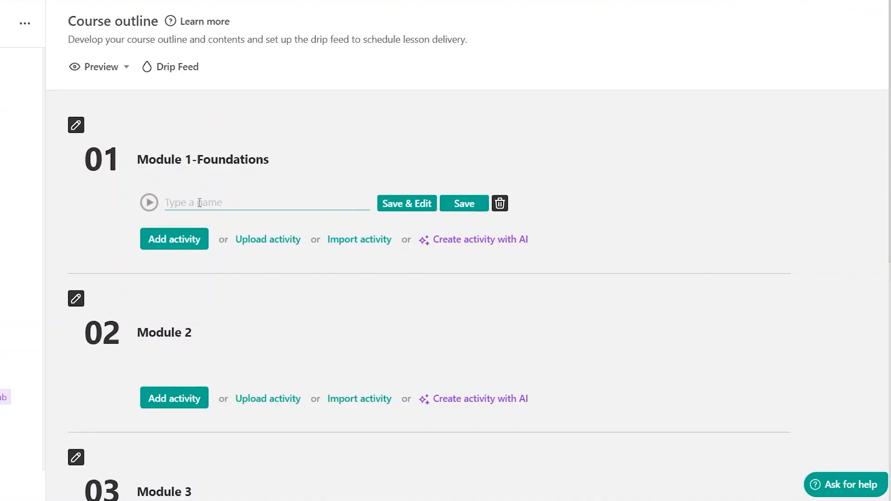
{"action": "type", "text": "Welcome"}
{"action": "left_click", "coordinate": [410, 204]}
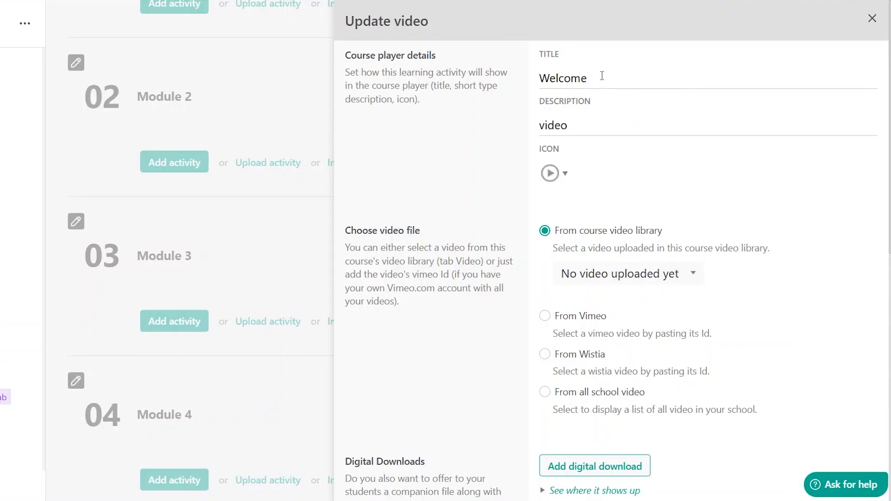
Keep the play icon for the Welcome video, check the course video library choices and close its settings
{"action": "left_click", "coordinate": [553, 173]}
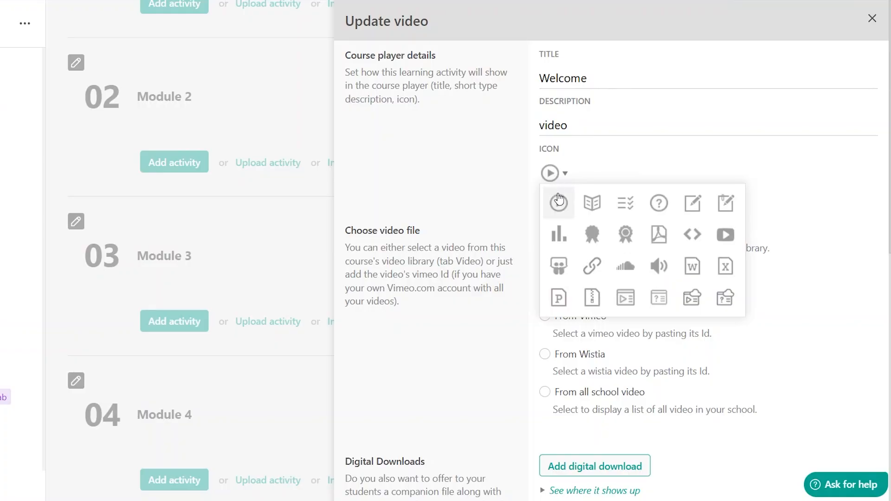
{"action": "left_click", "coordinate": [559, 201]}
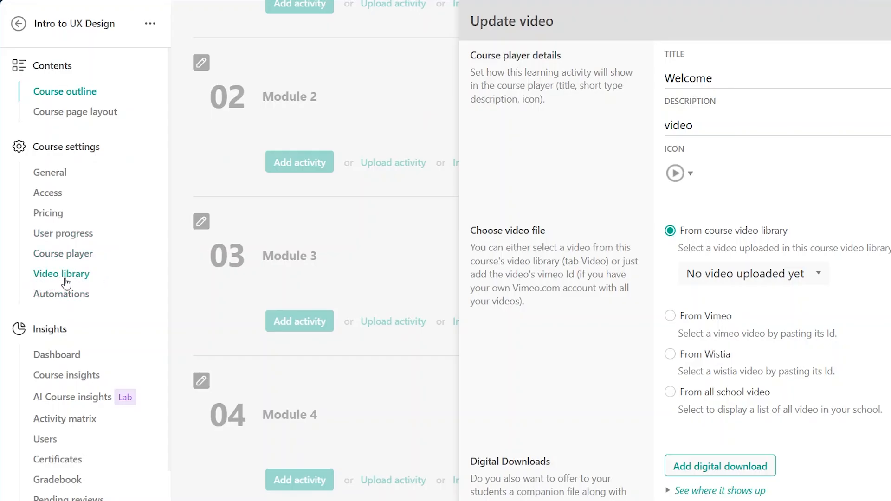
{"action": "left_click", "coordinate": [816, 274]}
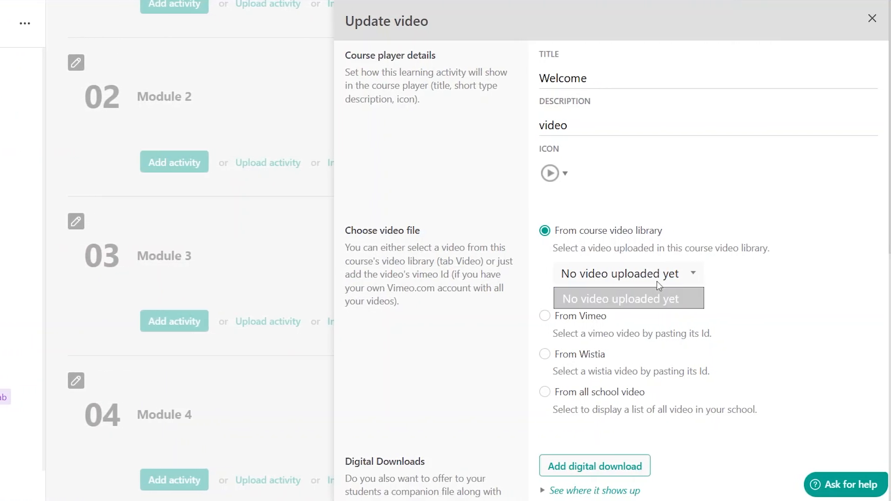
{"action": "left_click", "coordinate": [696, 276]}
{"action": "left_click", "coordinate": [872, 19]}
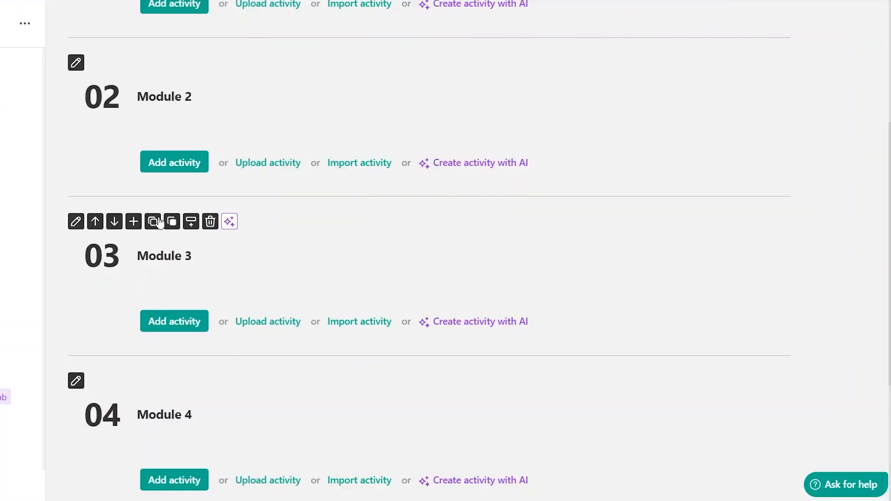
View the course's video library page and return to the course outline
{"action": "left_click", "coordinate": [54, 277]}
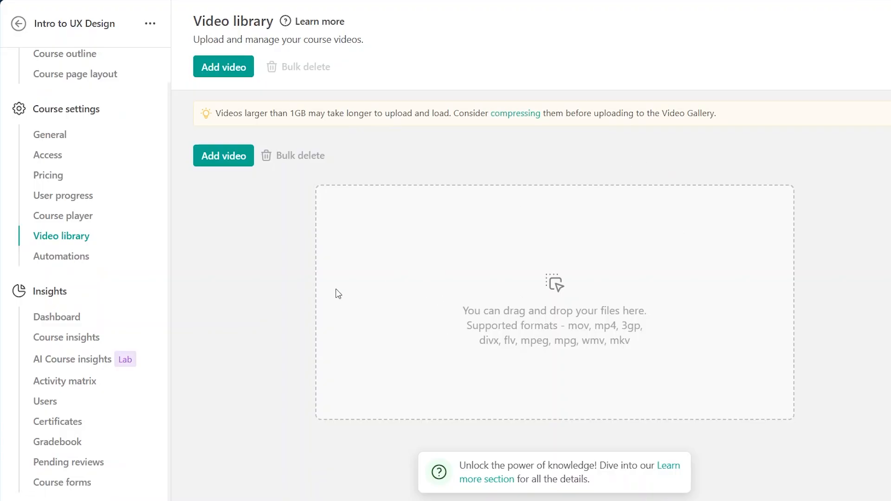
{"action": "scroll", "coordinate": [117, 208], "scroll_direction": "up", "scroll_amount": 1}
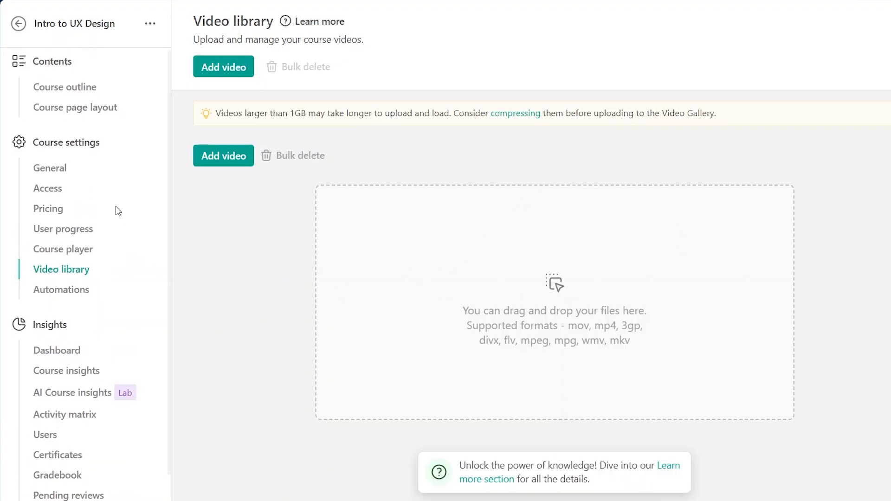
{"action": "left_click", "coordinate": [85, 92]}
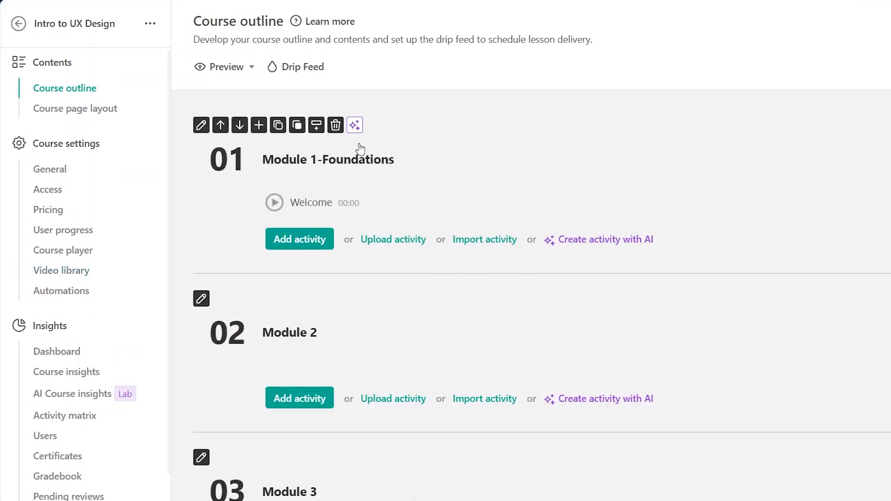
Reopen the Welcome video's settings and check the list of videos offered from the course video library
{"action": "left_click", "coordinate": [314, 205]}
{"action": "key", "text": "Escape"}
{"action": "left_click", "coordinate": [401, 206]}
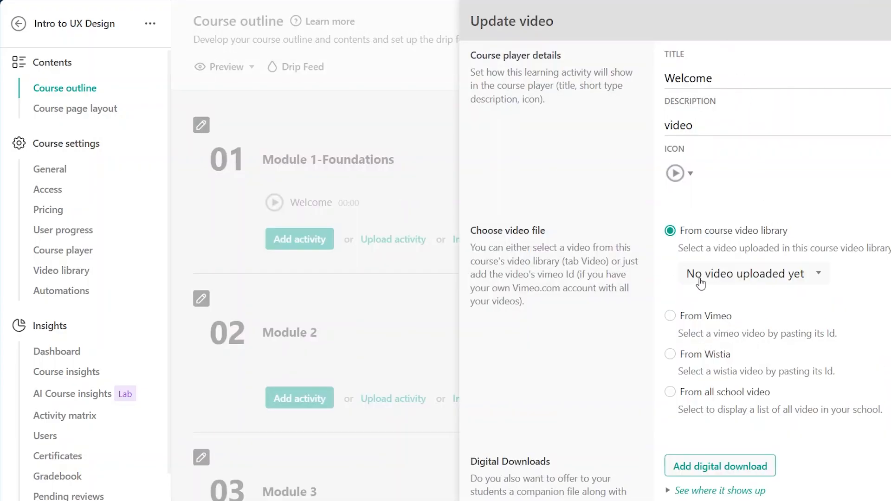
{"action": "left_click", "coordinate": [813, 277]}
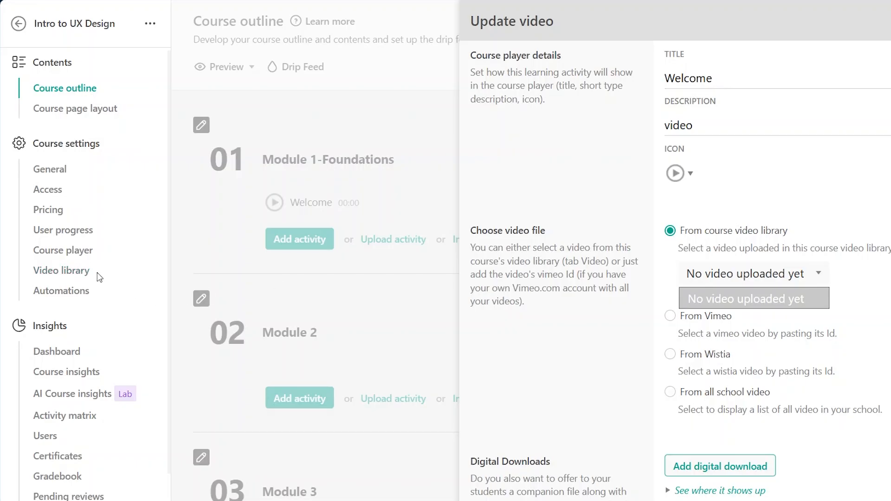
{"action": "left_click", "coordinate": [766, 178]}
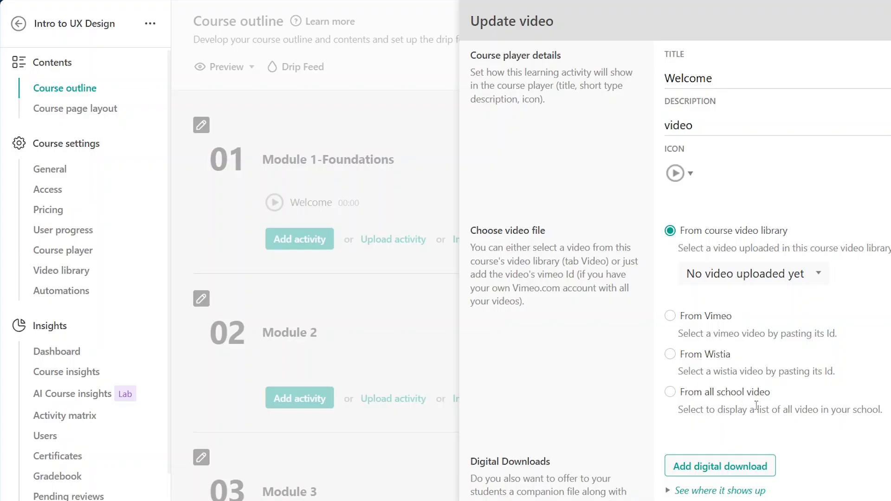
Review the Welcome video's digital download, background image, password protection and completion rule options
{"action": "scroll", "coordinate": [702, 397], "scroll_direction": "down", "scroll_amount": 2}
{"action": "scroll", "coordinate": [701, 263], "scroll_direction": "down", "scroll_amount": 4}
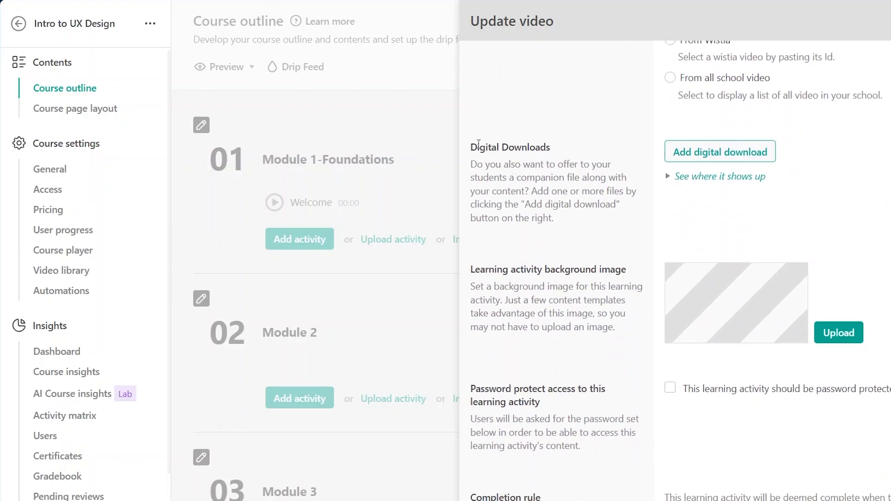
{"action": "scroll", "coordinate": [595, 173], "scroll_direction": "down", "scroll_amount": 4}
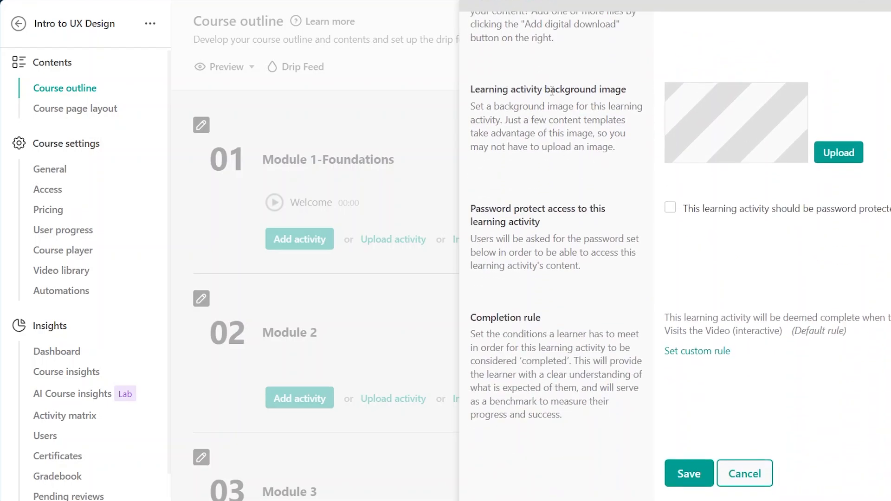
Finish reviewing the Welcome video's remaining options and save its settings
{"action": "scroll", "coordinate": [612, 124], "scroll_direction": "down", "scroll_amount": 1}
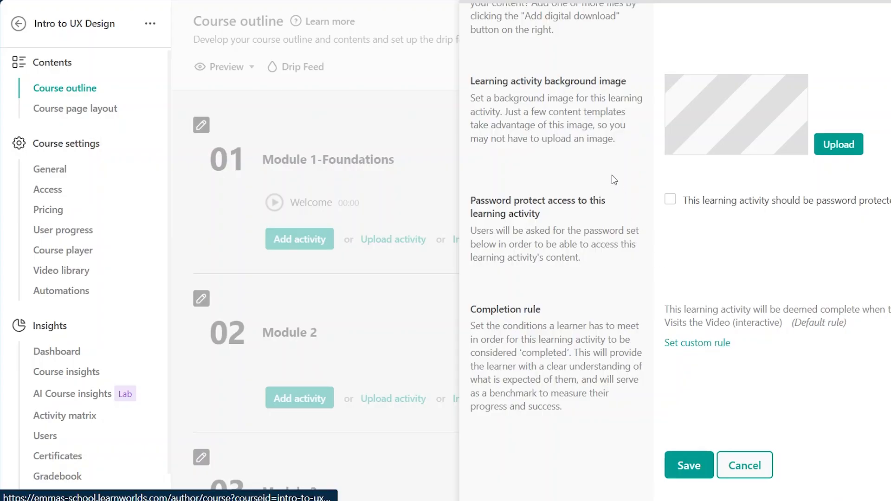
{"action": "scroll", "coordinate": [613, 179], "scroll_direction": "up", "scroll_amount": 10}
{"action": "scroll", "coordinate": [632, 466], "scroll_direction": "down", "scroll_amount": 10}
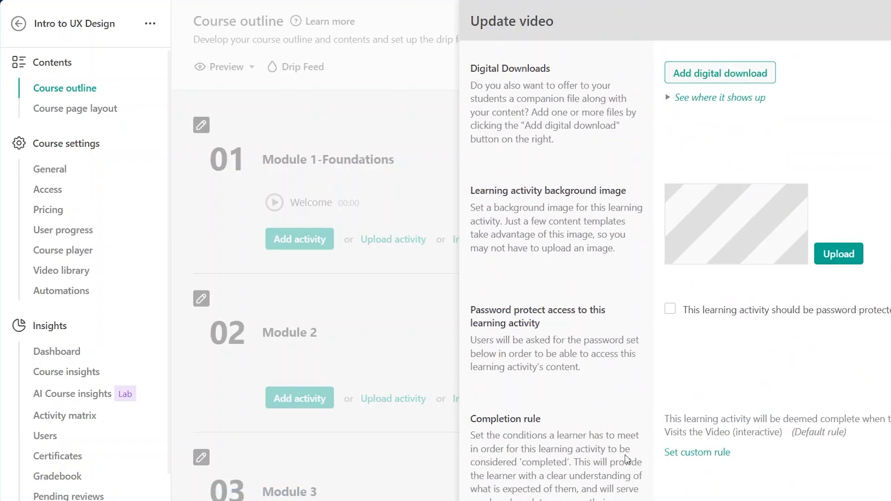
{"action": "left_click", "coordinate": [688, 465]}
Add a Course overview ebook named "Course Overview" to Module 1-Foundations and open it for editing
{"action": "mouse_move", "coordinate": [307, 181]}
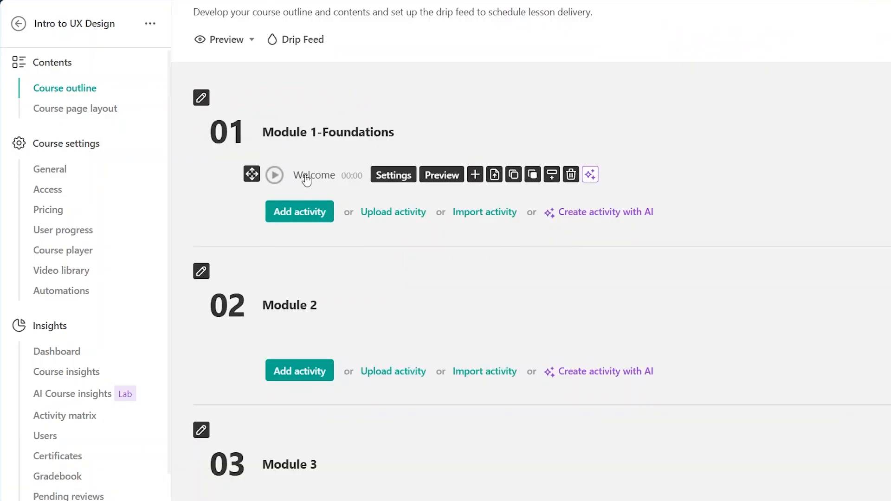
{"action": "left_click", "coordinate": [312, 212]}
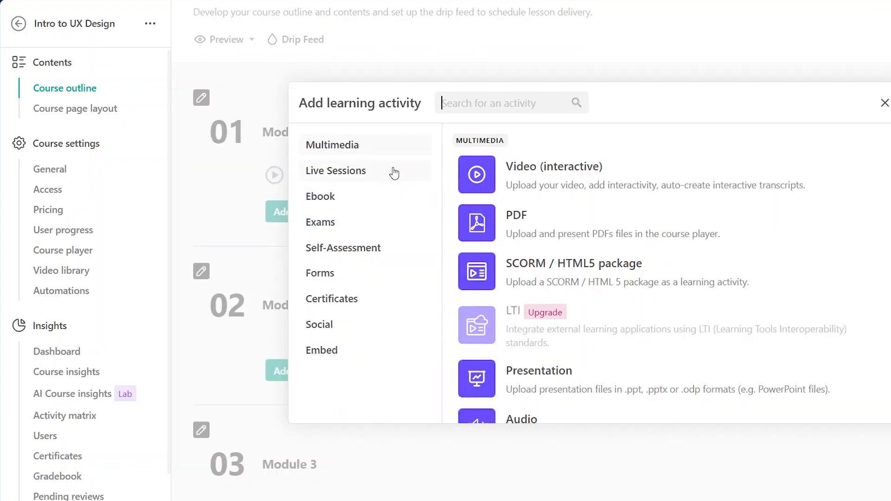
{"action": "left_click", "coordinate": [327, 198]}
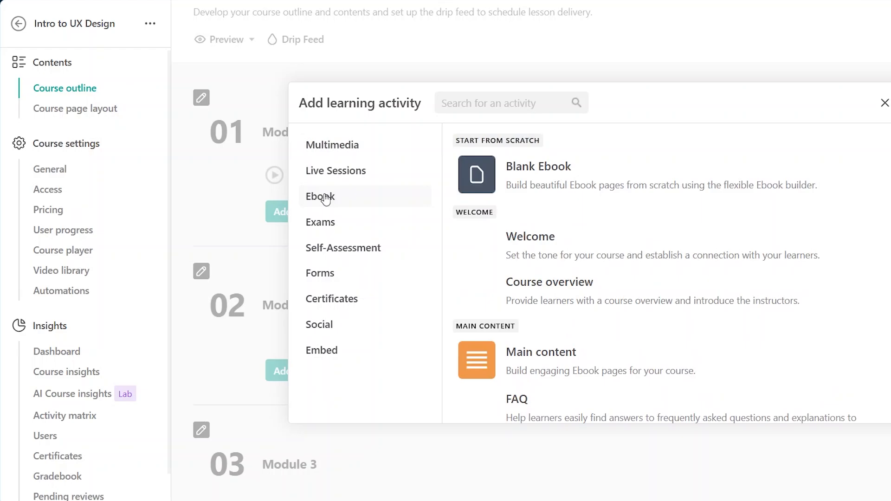
{"action": "scroll", "coordinate": [603, 219], "scroll_direction": "down", "scroll_amount": 2}
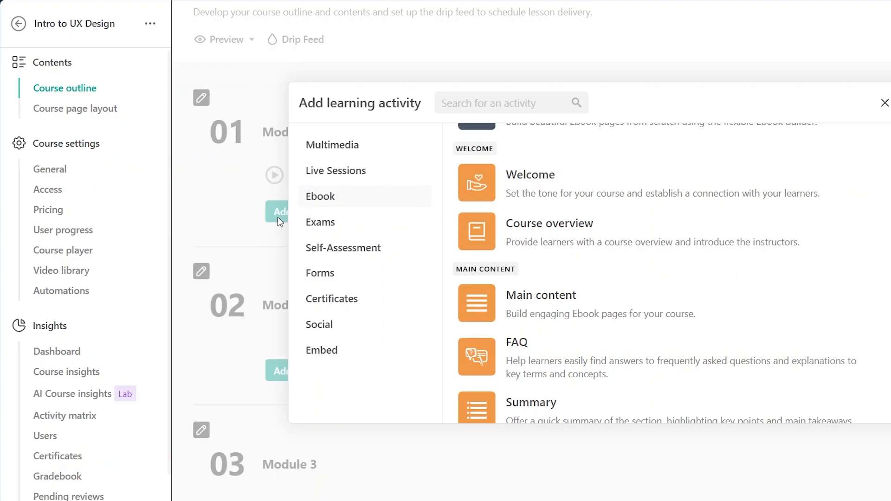
{"action": "left_click", "coordinate": [567, 234]}
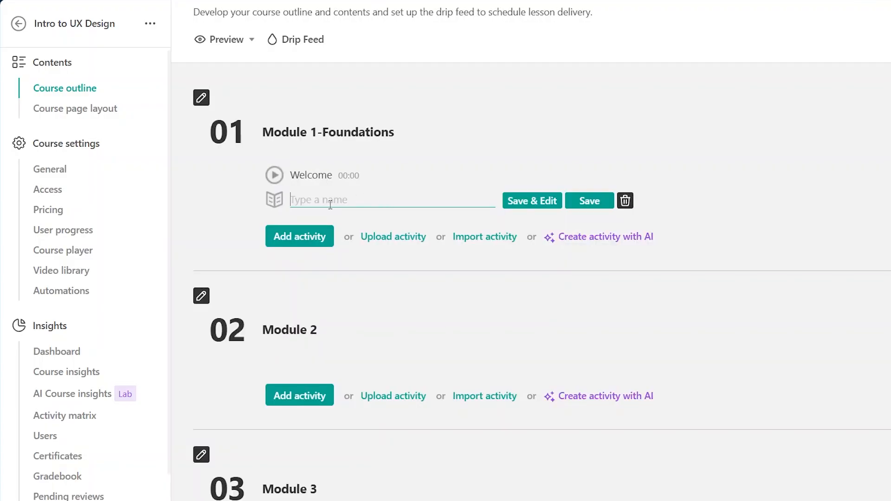
{"action": "type", "text": "Course Overview"}
{"action": "left_click", "coordinate": [522, 199]}
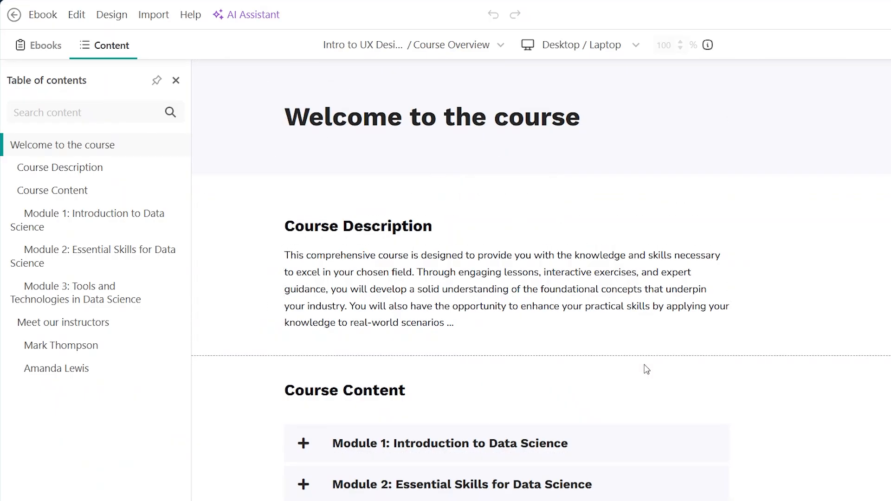
Look through the Course Overview ebook's description, module and instructor sections and return to the course outline
{"action": "scroll", "coordinate": [643, 366], "scroll_direction": "down", "scroll_amount": 3}
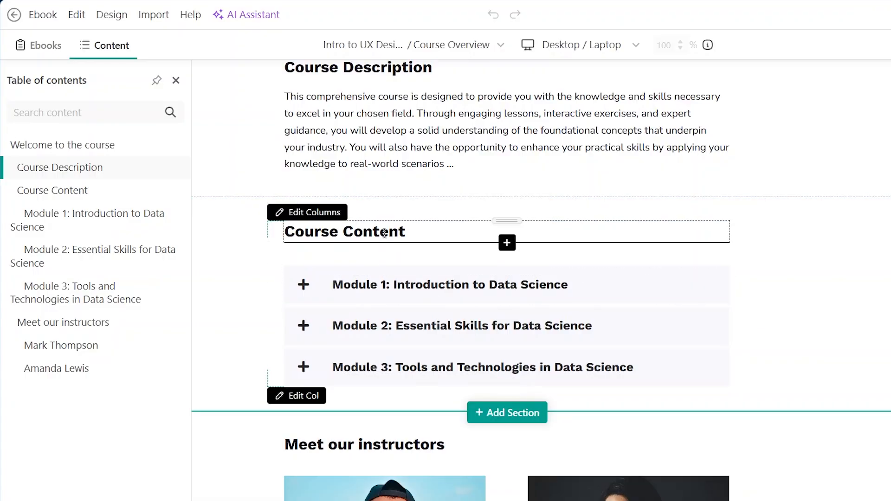
{"action": "scroll", "coordinate": [465, 278], "scroll_direction": "down", "scroll_amount": 5}
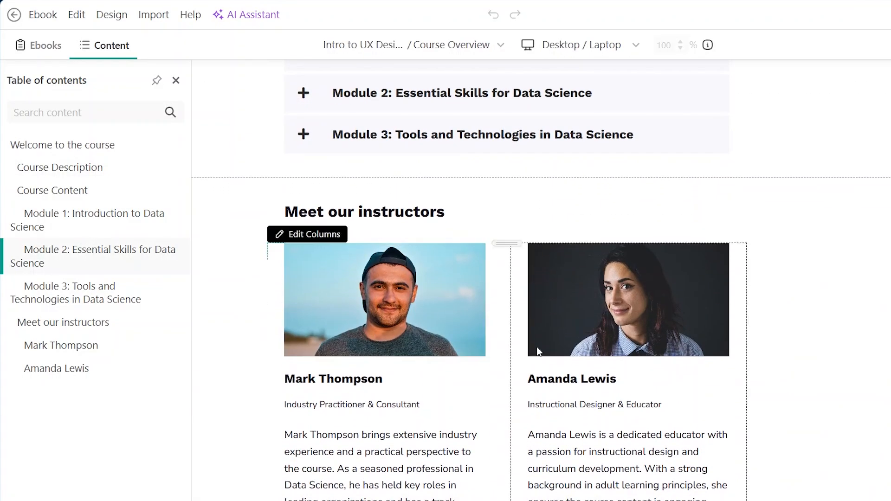
{"action": "scroll", "coordinate": [561, 391], "scroll_direction": "down", "scroll_amount": 2}
{"action": "scroll", "coordinate": [561, 391], "scroll_direction": "up", "scroll_amount": 10}
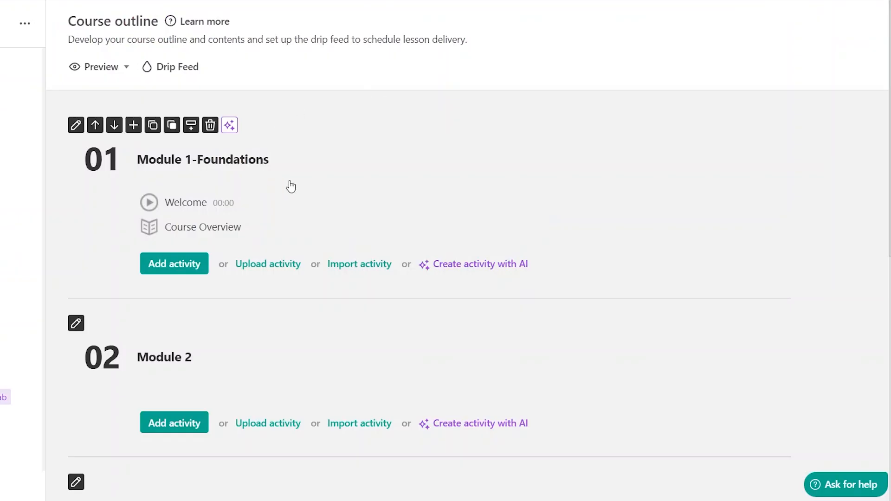
{"action": "mouse_move", "coordinate": [200, 229]}
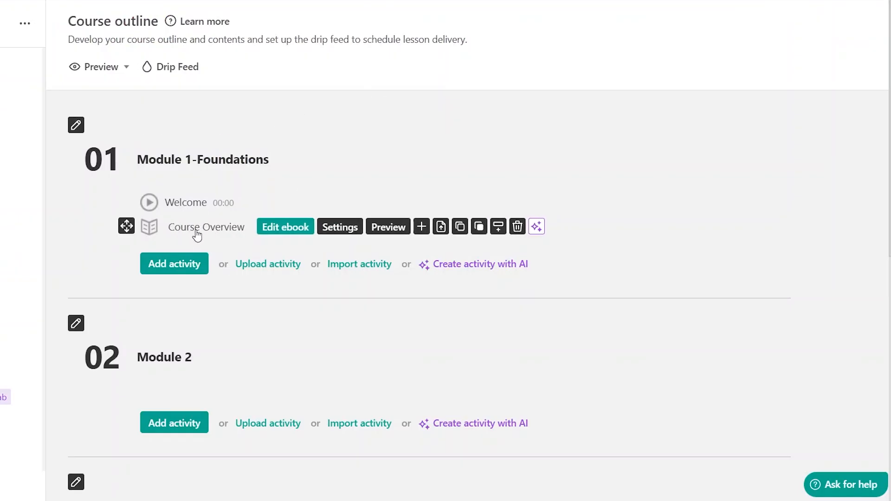
Add a blank exam named "Quiz" to Module 1-Foundations and open it for editing
{"action": "left_click", "coordinate": [184, 273]}
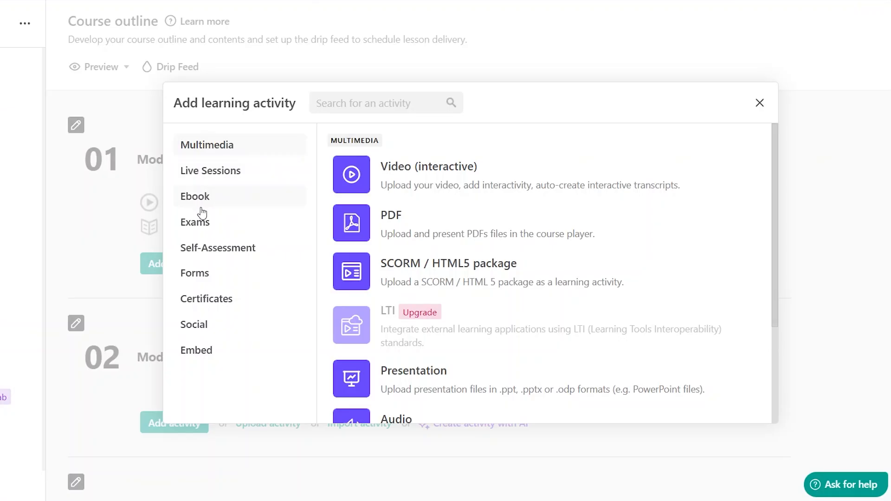
{"action": "left_click", "coordinate": [201, 226]}
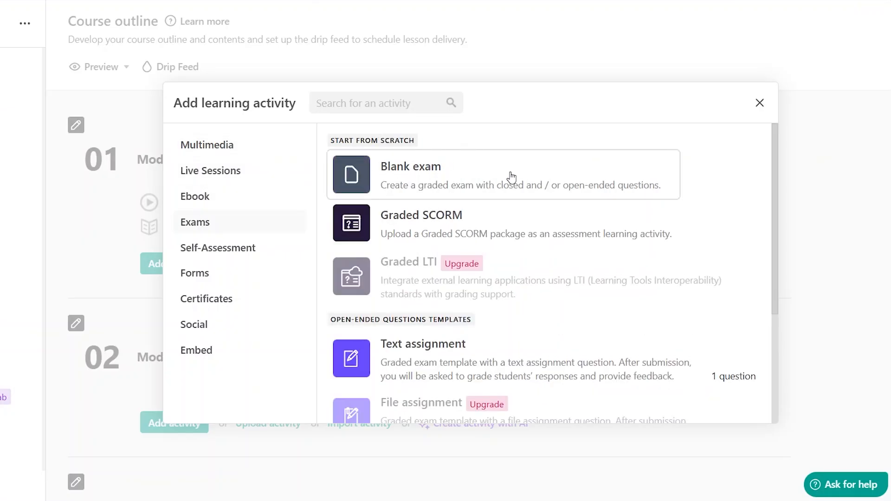
{"action": "scroll", "coordinate": [508, 175], "scroll_direction": "down", "scroll_amount": 3}
{"action": "scroll", "coordinate": [512, 176], "scroll_direction": "down", "scroll_amount": 2}
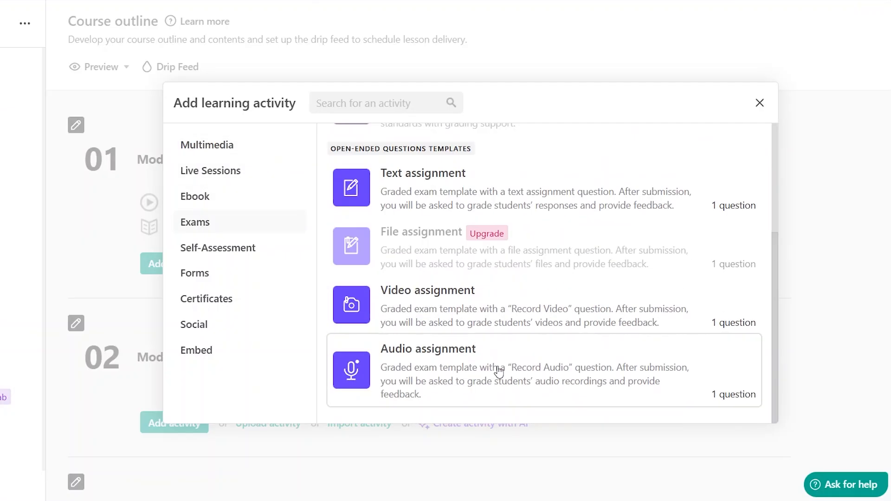
{"action": "scroll", "coordinate": [414, 302], "scroll_direction": "up", "scroll_amount": 5}
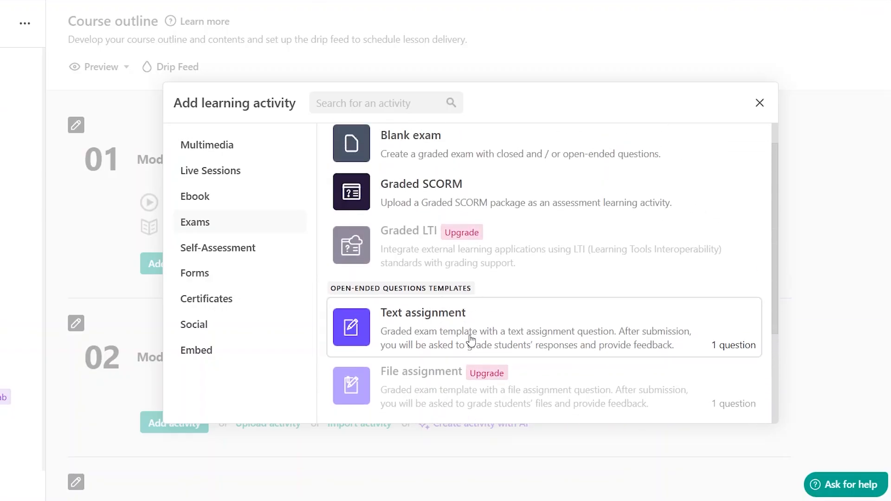
{"action": "left_click", "coordinate": [440, 175]}
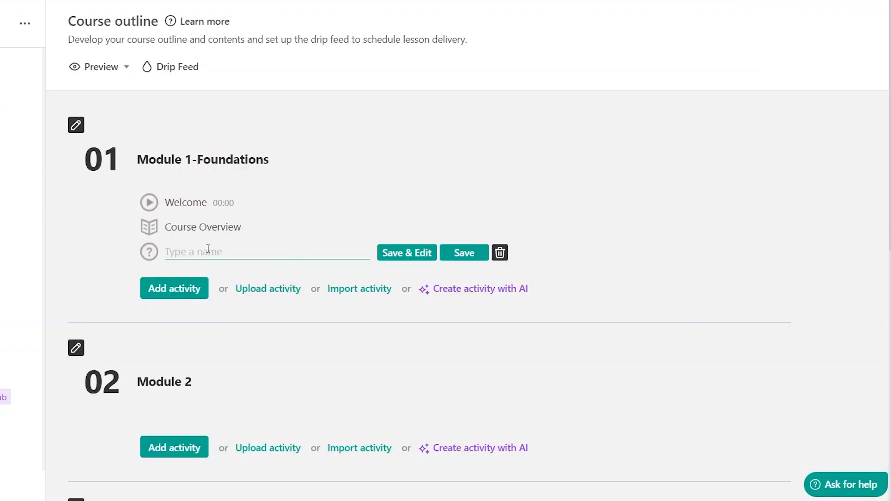
{"action": "type", "text": "Quiz"}
{"action": "left_click", "coordinate": [418, 253]}
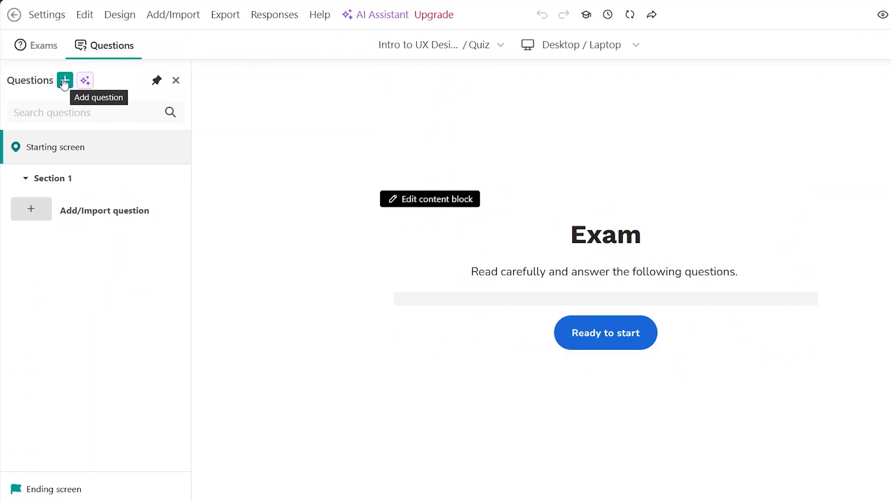
Add a multiple-choice question with text options to the quiz and select its question text
{"action": "left_click", "coordinate": [65, 83]}
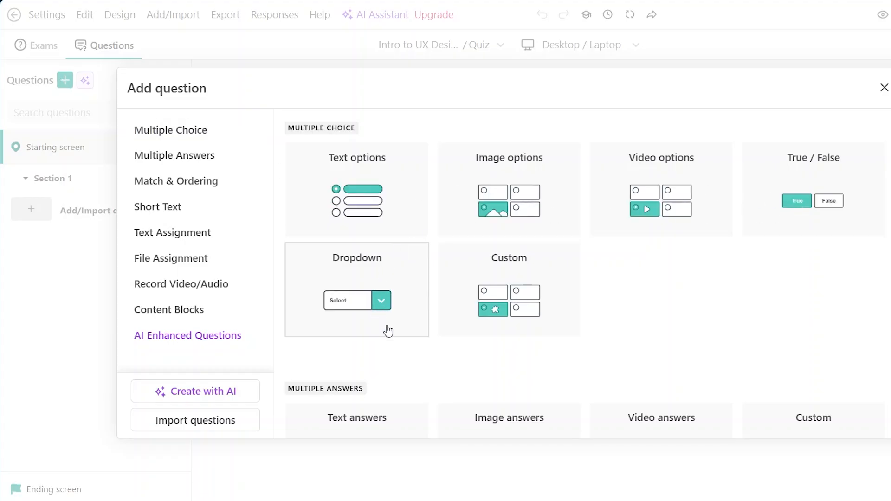
{"action": "scroll", "coordinate": [486, 320], "scroll_direction": "down", "scroll_amount": 5}
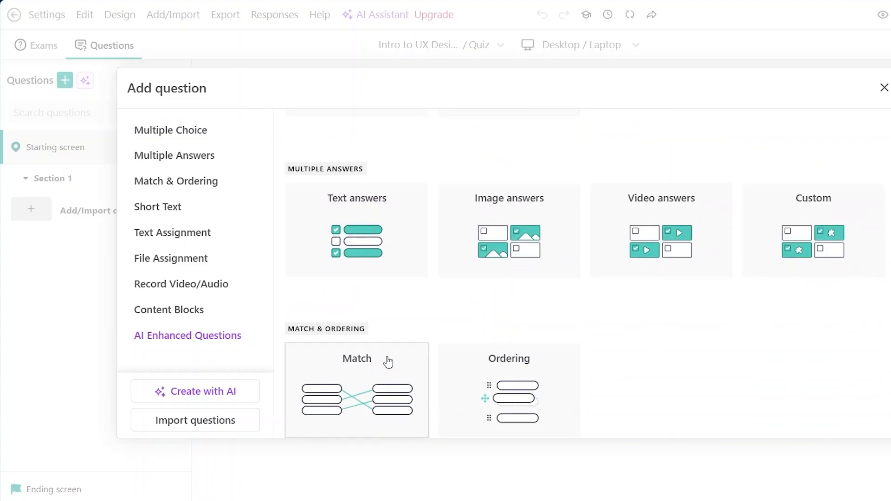
{"action": "scroll", "coordinate": [405, 249], "scroll_direction": "up", "scroll_amount": 5}
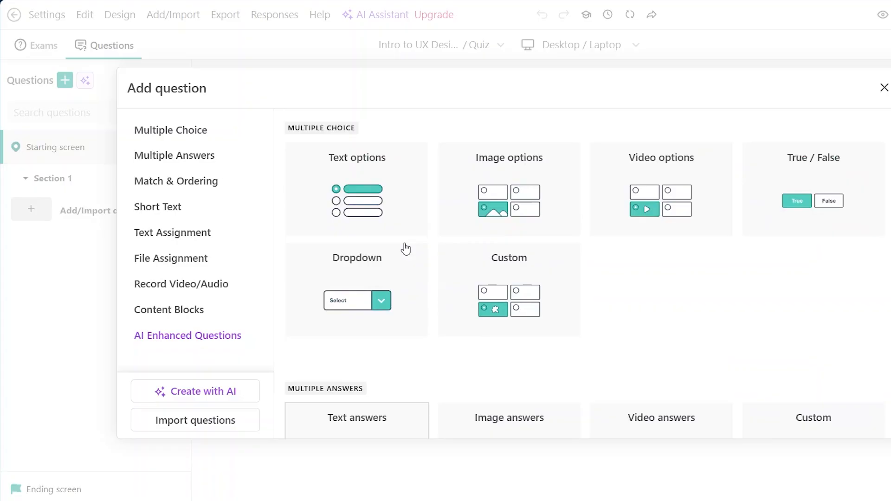
{"action": "left_click", "coordinate": [370, 189]}
{"action": "left_click", "coordinate": [286, 157]}
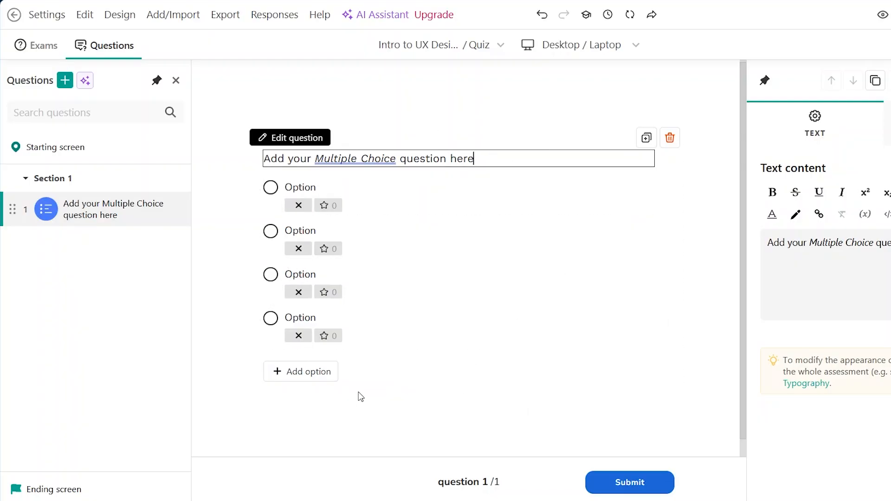
Add another multiple-choice question with text options to the quiz and return to the course outline
{"action": "left_click", "coordinate": [60, 85]}
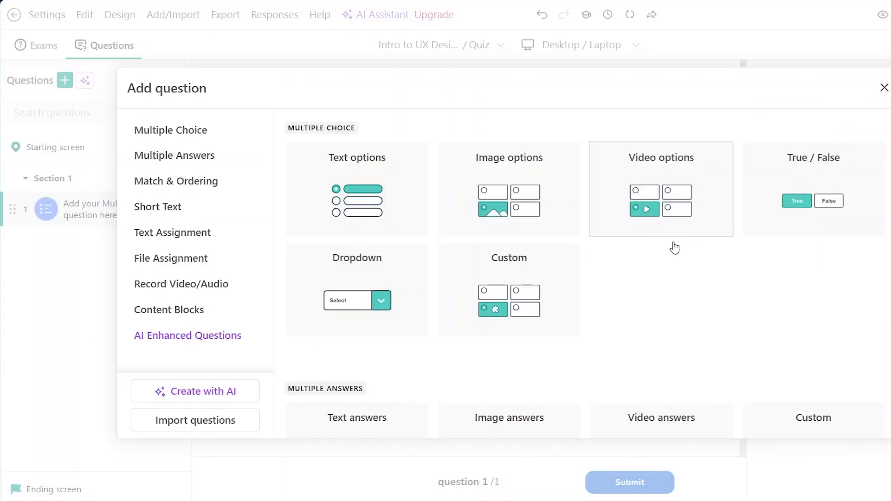
{"action": "scroll", "coordinate": [547, 330], "scroll_direction": "down", "scroll_amount": 5}
{"action": "scroll", "coordinate": [546, 330], "scroll_direction": "up", "scroll_amount": 5}
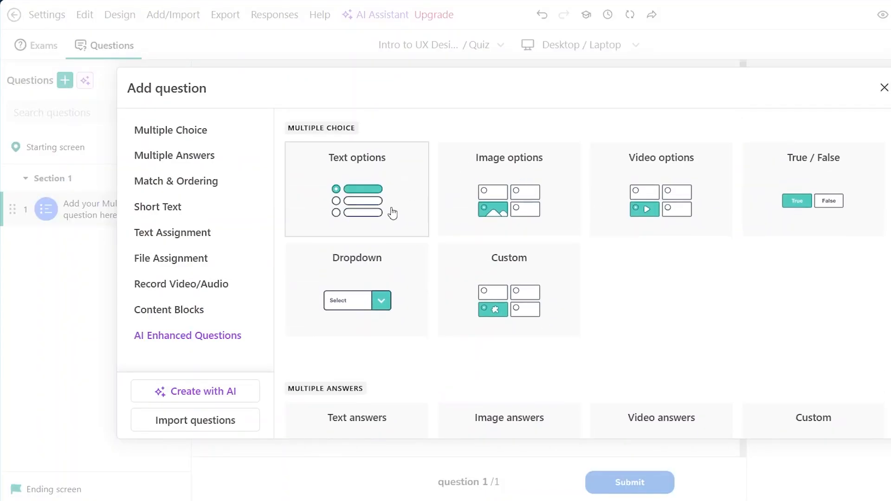
{"action": "left_click", "coordinate": [392, 213]}
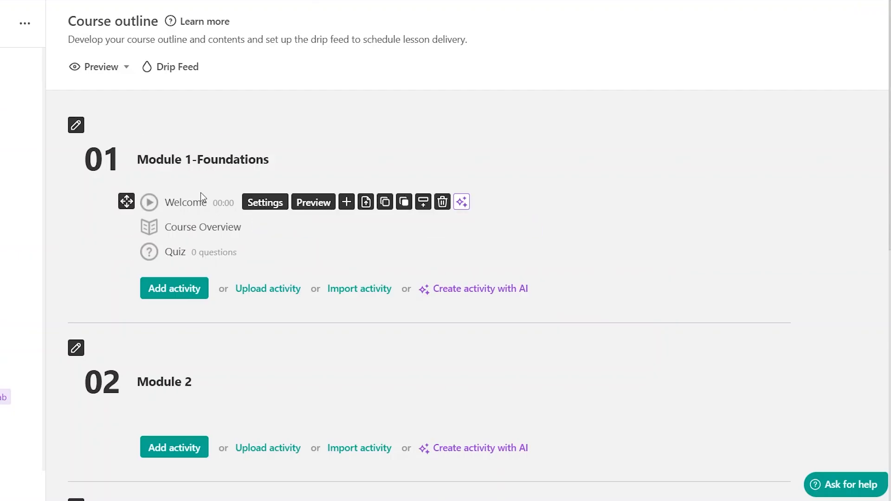
Open the activity choices for Module 3 and look through the multimedia, live session and ebook types
{"action": "scroll", "coordinate": [200, 192], "scroll_direction": "down", "scroll_amount": 3}
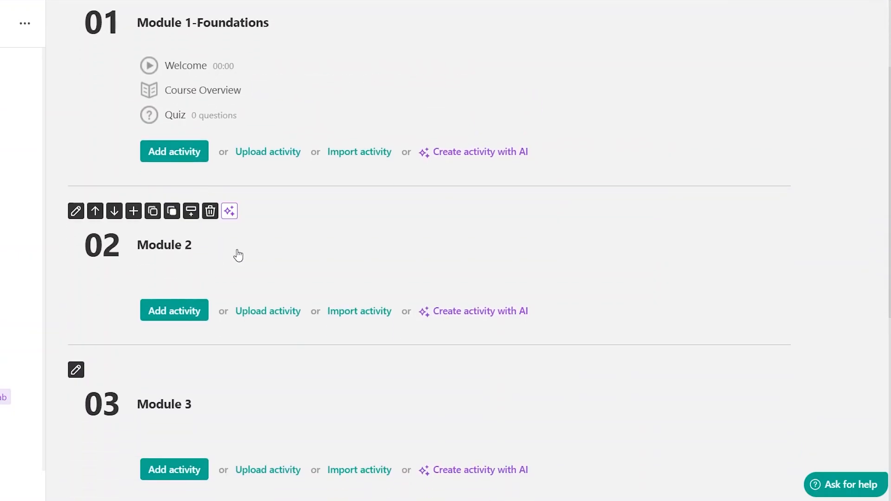
{"action": "scroll", "coordinate": [238, 255], "scroll_direction": "down", "scroll_amount": 1}
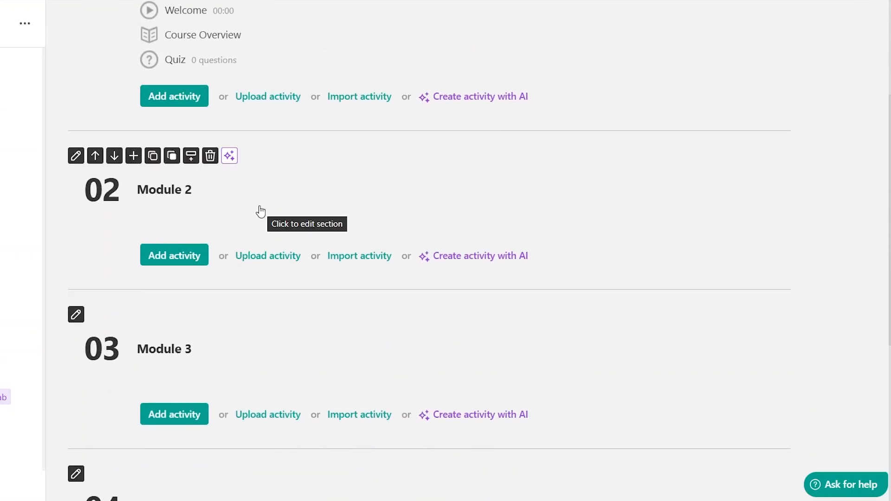
{"action": "scroll", "coordinate": [260, 212], "scroll_direction": "up", "scroll_amount": 1}
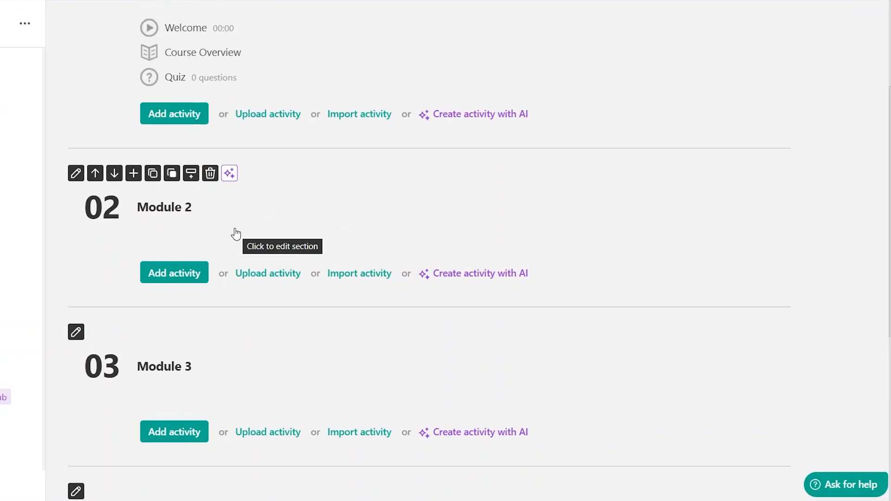
{"action": "scroll", "coordinate": [235, 232], "scroll_direction": "down", "scroll_amount": 3}
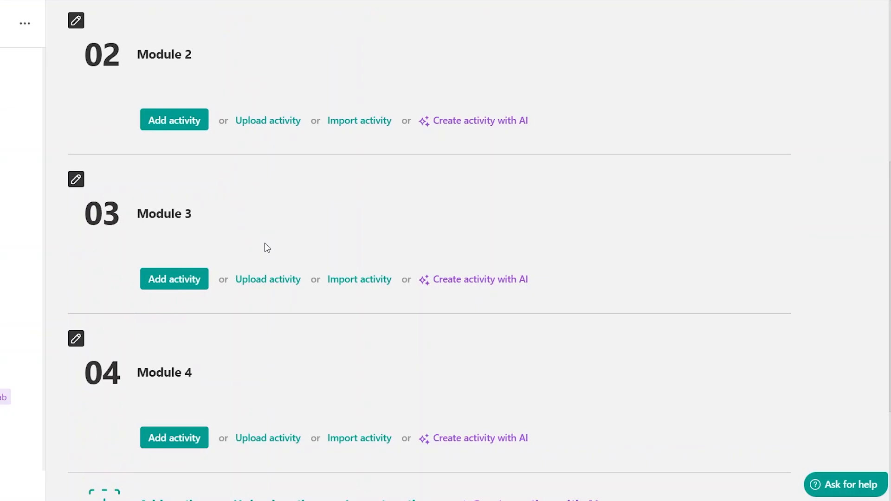
{"action": "left_click", "coordinate": [188, 278]}
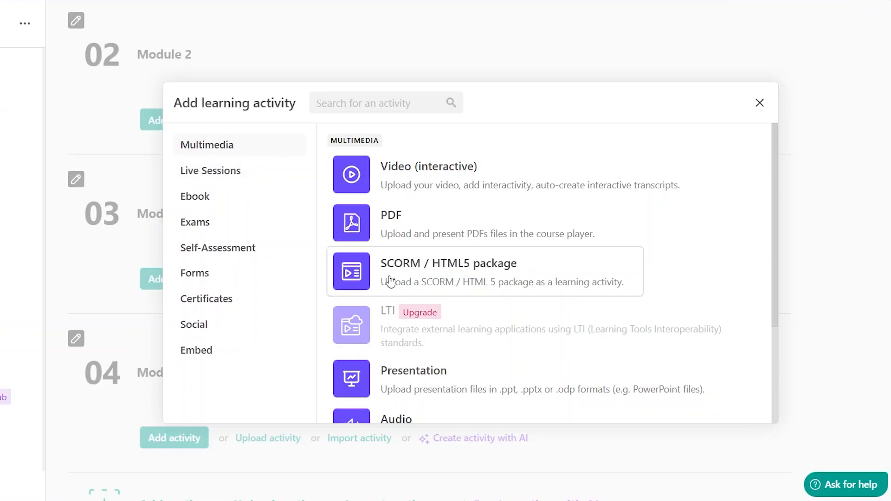
{"action": "scroll", "coordinate": [412, 332], "scroll_direction": "down", "scroll_amount": 3}
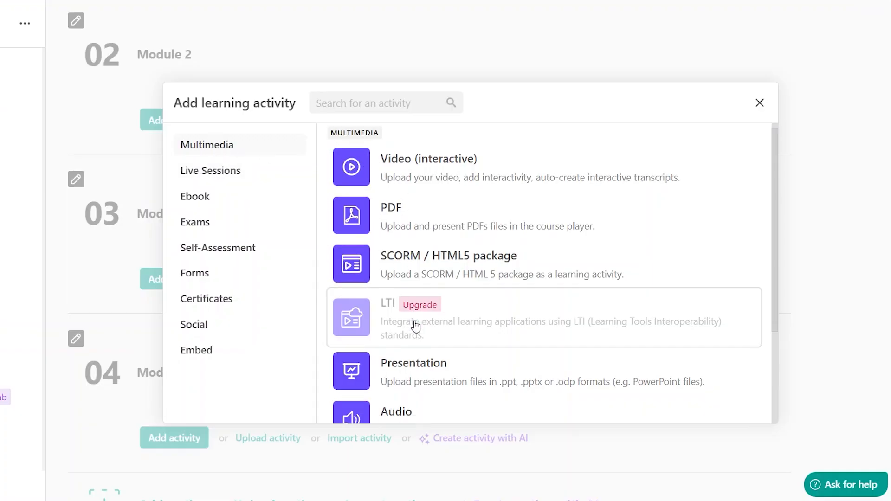
{"action": "left_click", "coordinate": [223, 172]}
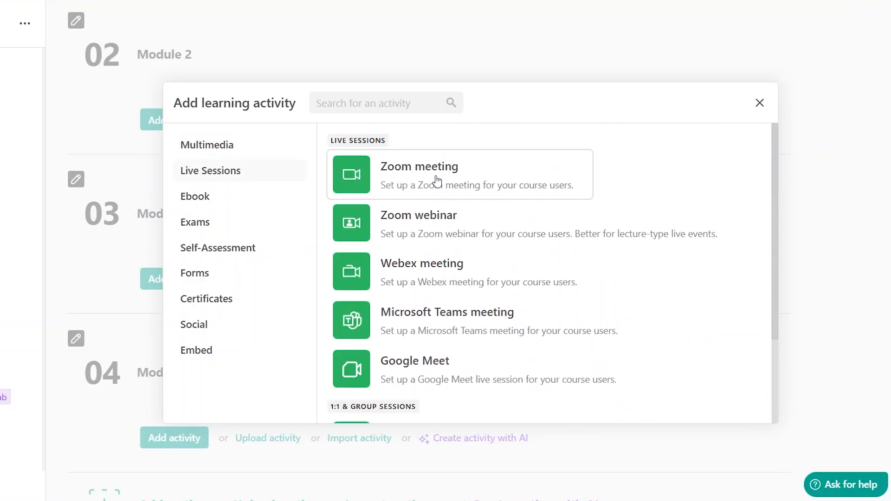
{"action": "scroll", "coordinate": [467, 236], "scroll_direction": "down", "scroll_amount": 3}
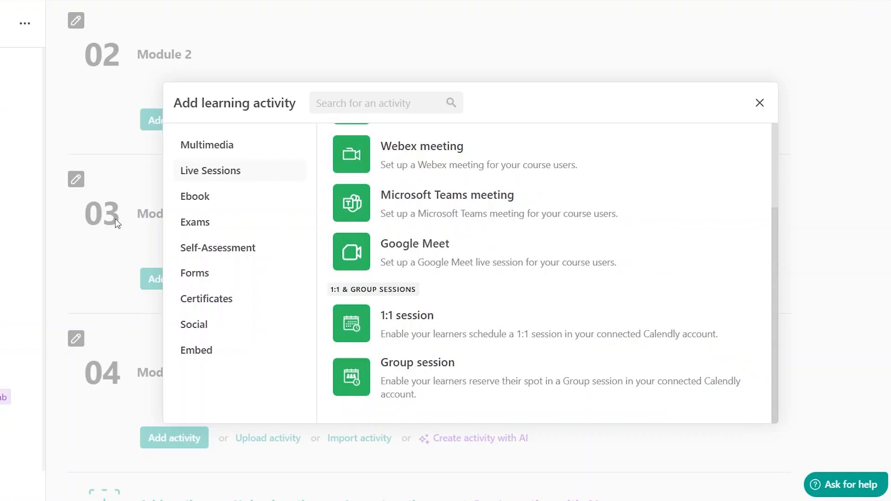
{"action": "left_click", "coordinate": [228, 199]}
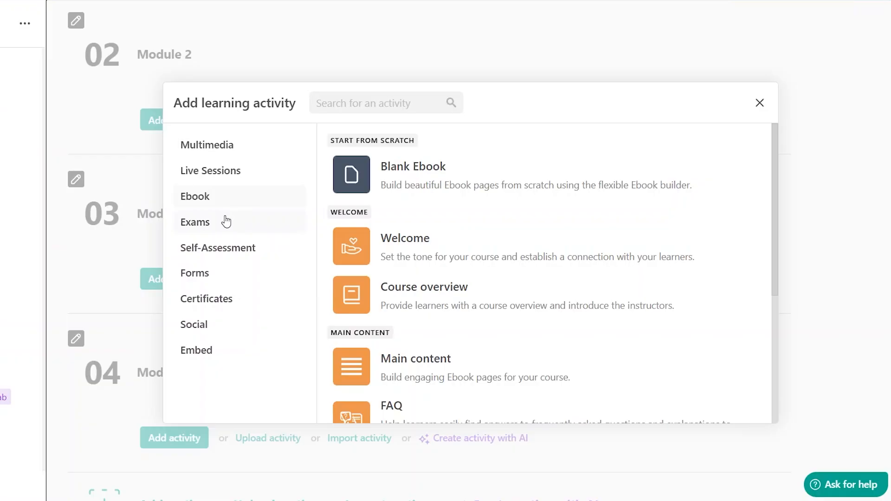
Add a text assignment exam named "Assignment" to Module 3 and open it for editing
{"action": "left_click", "coordinate": [226, 222]}
{"action": "scroll", "coordinate": [523, 284], "scroll_direction": "down", "scroll_amount": 3}
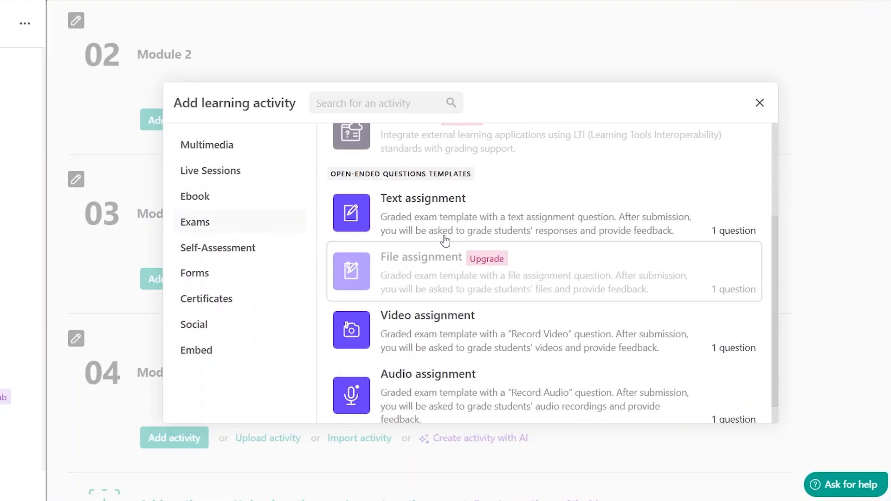
{"action": "left_click", "coordinate": [456, 209]}
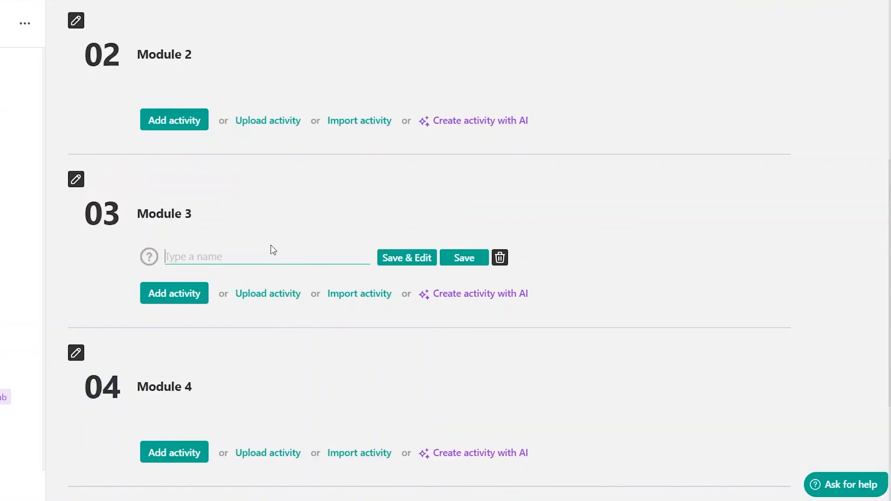
{"action": "type", "text": "Assignment"}
{"action": "left_click", "coordinate": [406, 258]}
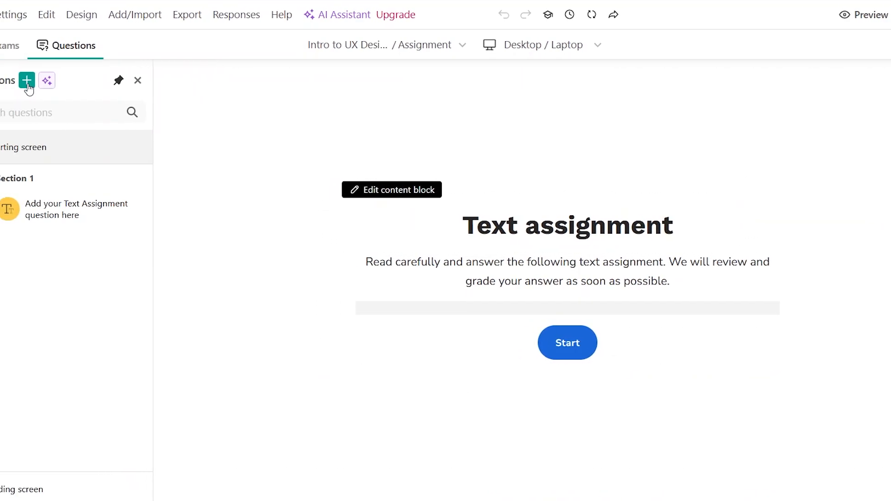
Add a text assignment question to the Assignment exam and return to the course outline
{"action": "left_click", "coordinate": [65, 80]}
{"action": "scroll", "coordinate": [478, 342], "scroll_direction": "down", "scroll_amount": 10}
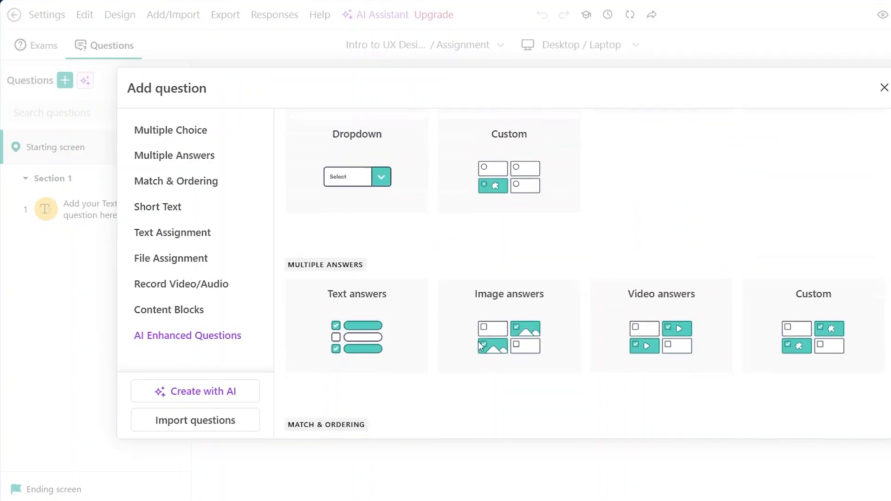
{"action": "scroll", "coordinate": [478, 342], "scroll_direction": "down", "scroll_amount": 1}
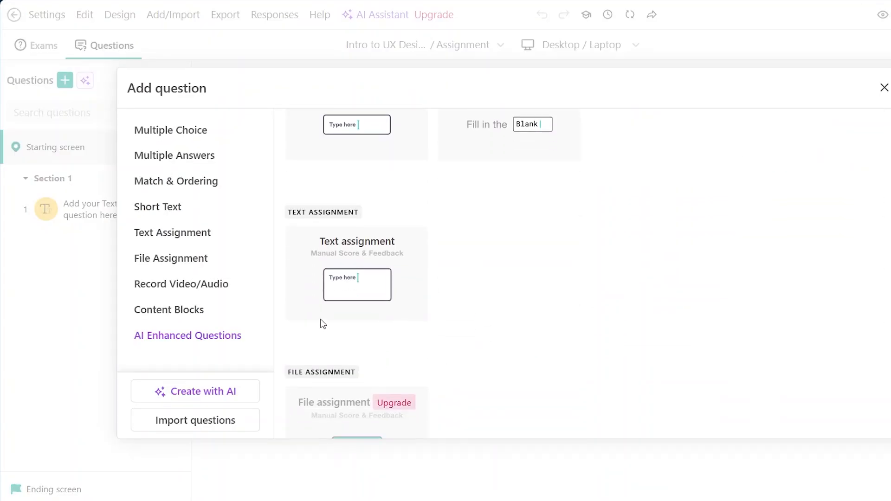
{"action": "left_click", "coordinate": [389, 254]}
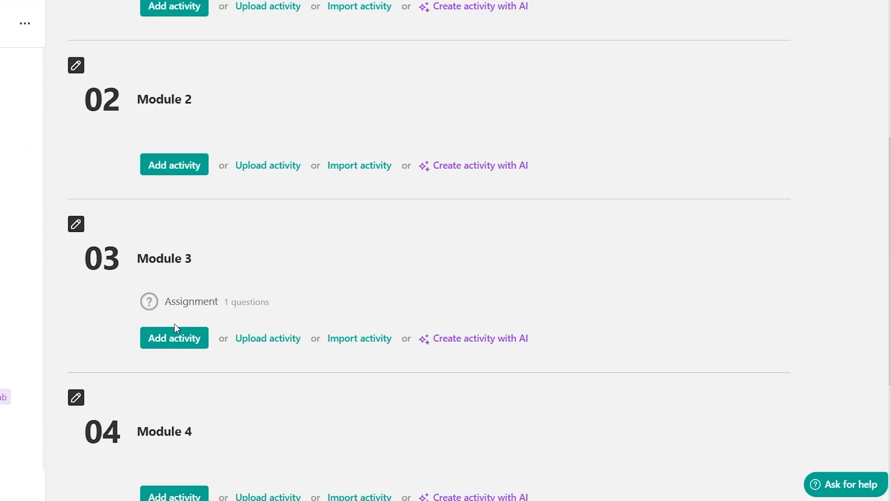
Look through the exam activity types available for Module 4 and close the selection without adding one
{"action": "mouse_move", "coordinate": [197, 302]}
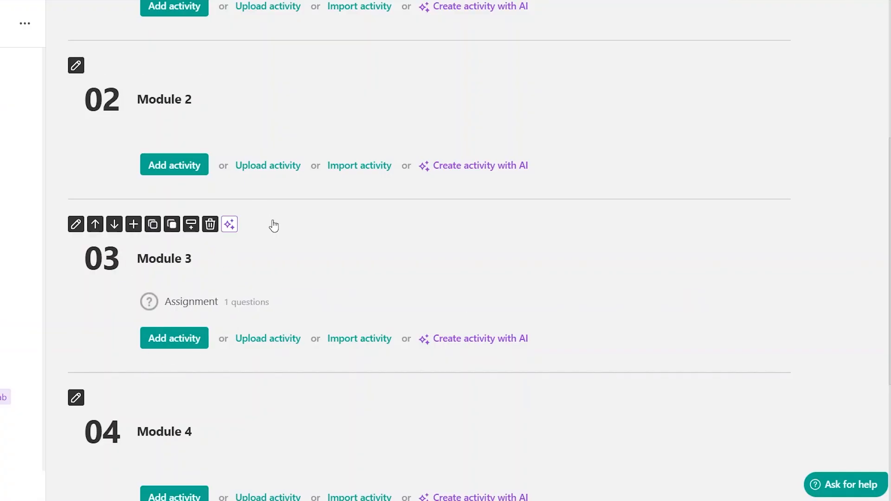
{"action": "scroll", "coordinate": [277, 235], "scroll_direction": "down", "scroll_amount": 3}
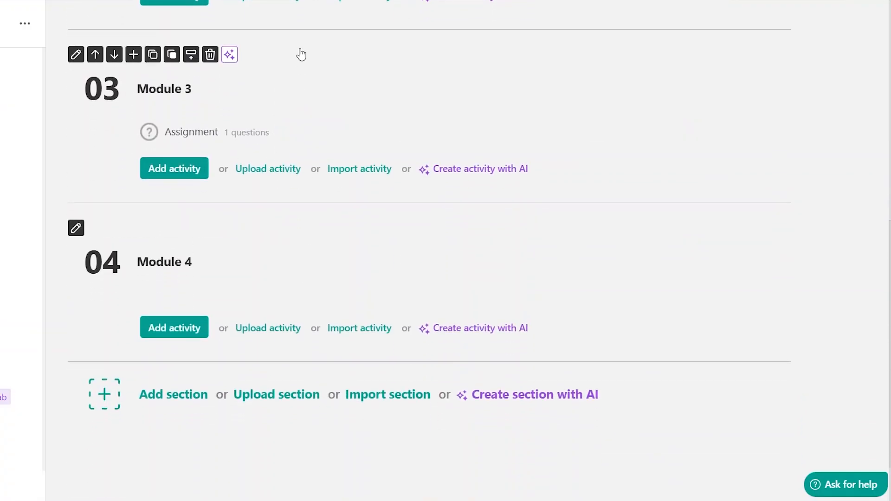
{"action": "scroll", "coordinate": [300, 54], "scroll_direction": "up", "scroll_amount": 3}
{"action": "scroll", "coordinate": [326, 297], "scroll_direction": "down", "scroll_amount": 4}
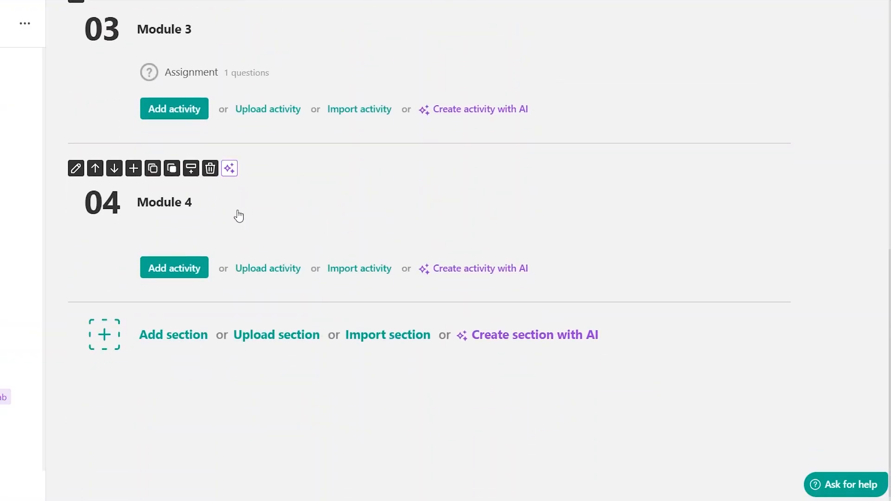
{"action": "left_click", "coordinate": [193, 268]}
{"action": "left_click", "coordinate": [204, 225]}
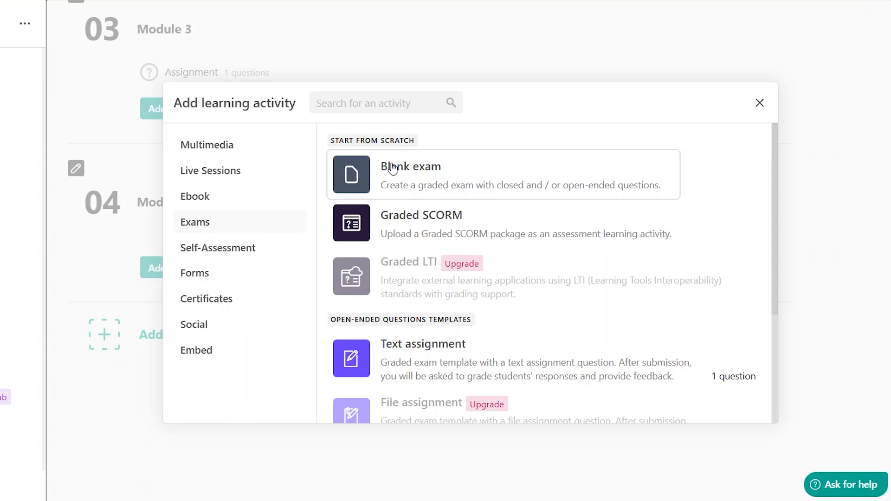
{"action": "scroll", "coordinate": [468, 322], "scroll_direction": "down", "scroll_amount": 3}
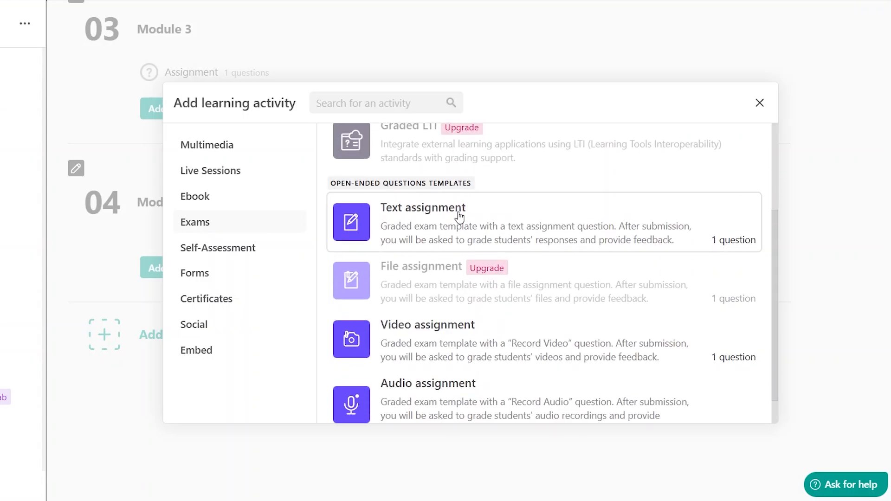
{"action": "scroll", "coordinate": [429, 214], "scroll_direction": "up", "scroll_amount": 3}
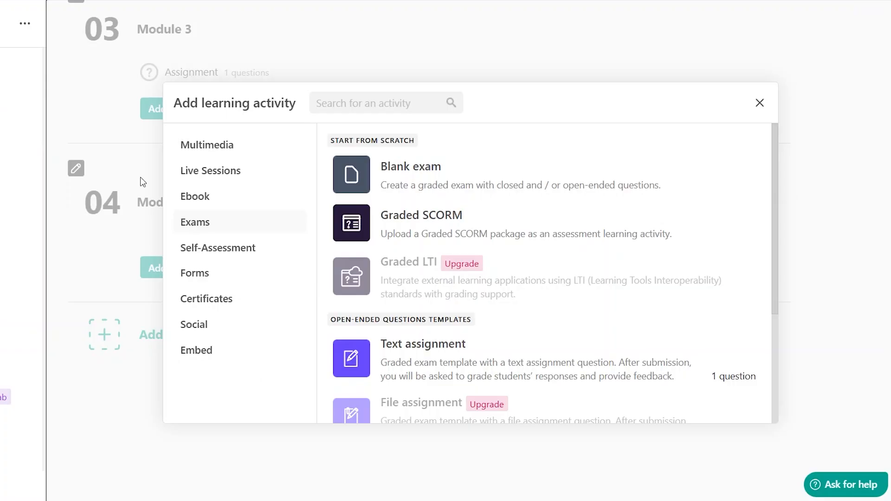
{"action": "left_click", "coordinate": [759, 102]}
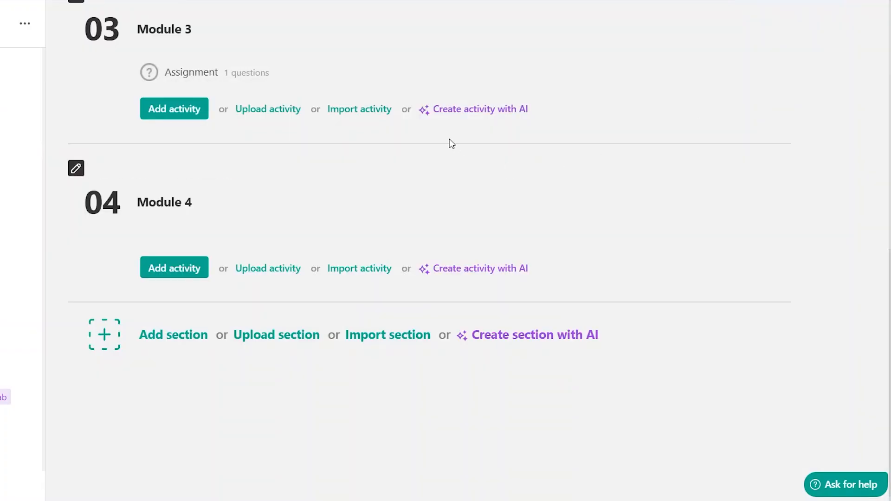
Add a certificate of completion named "Certificate" to Module 4 and open it for editing
{"action": "scroll", "coordinate": [449, 138], "scroll_direction": "up", "scroll_amount": 5}
{"action": "scroll", "coordinate": [449, 138], "scroll_direction": "down", "scroll_amount": 5}
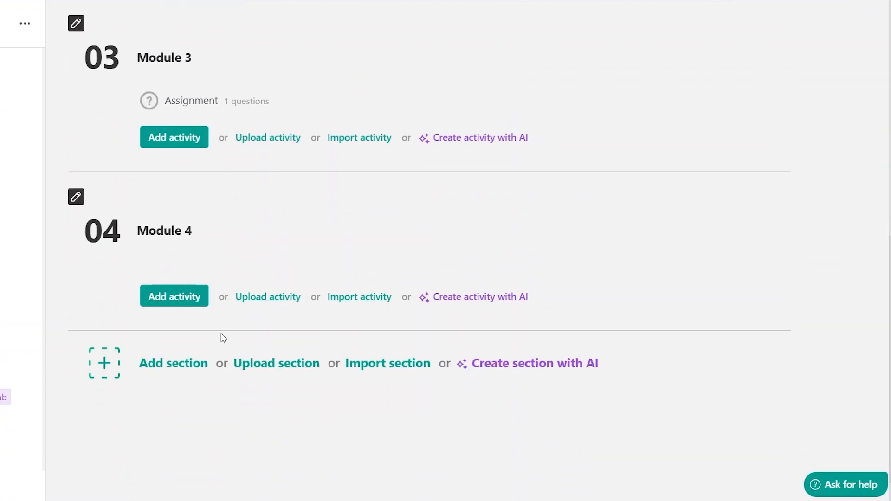
{"action": "mouse_move", "coordinate": [221, 258]}
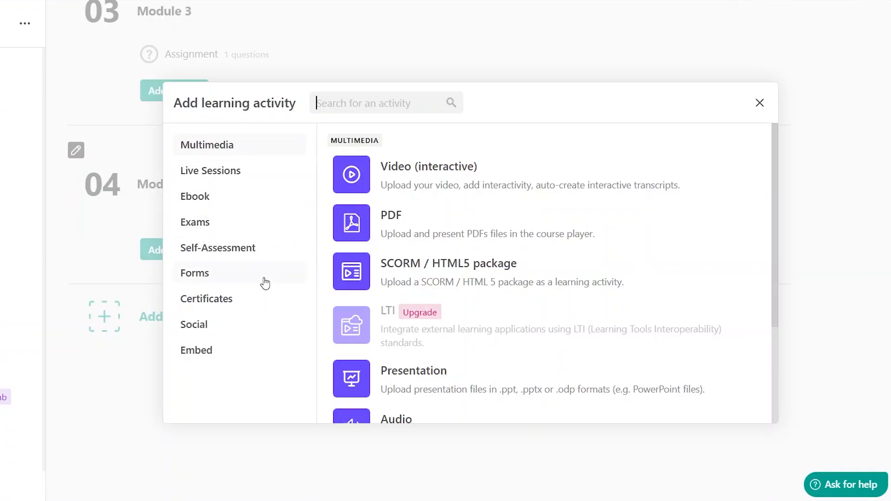
{"action": "left_click", "coordinate": [225, 304]}
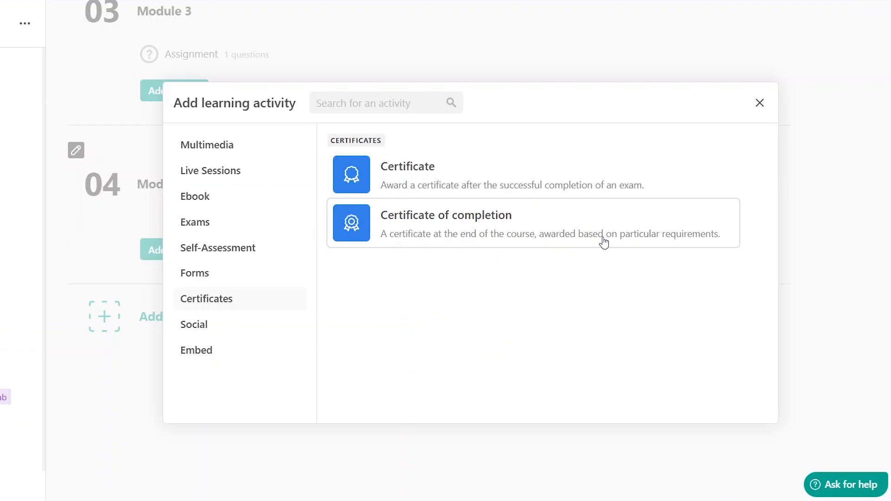
{"action": "left_click", "coordinate": [472, 220]}
{"action": "type", "text": "Certificate"}
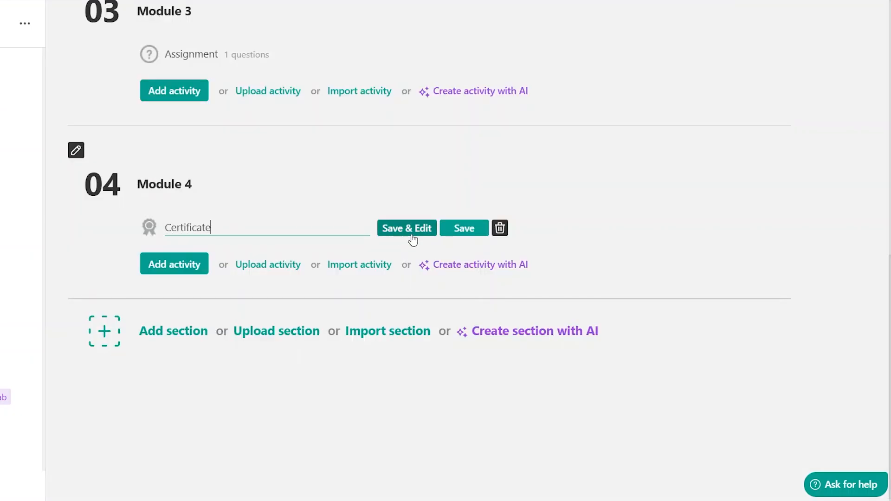
{"action": "left_click", "coordinate": [407, 231]}
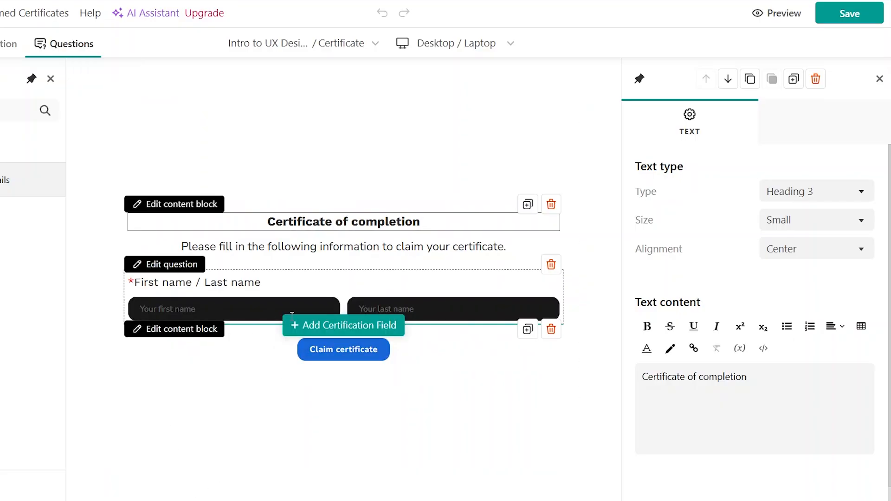
Inspect the certificate form's instruction text, name question and claim button, and return to the course outline
{"action": "left_click", "coordinate": [423, 248]}
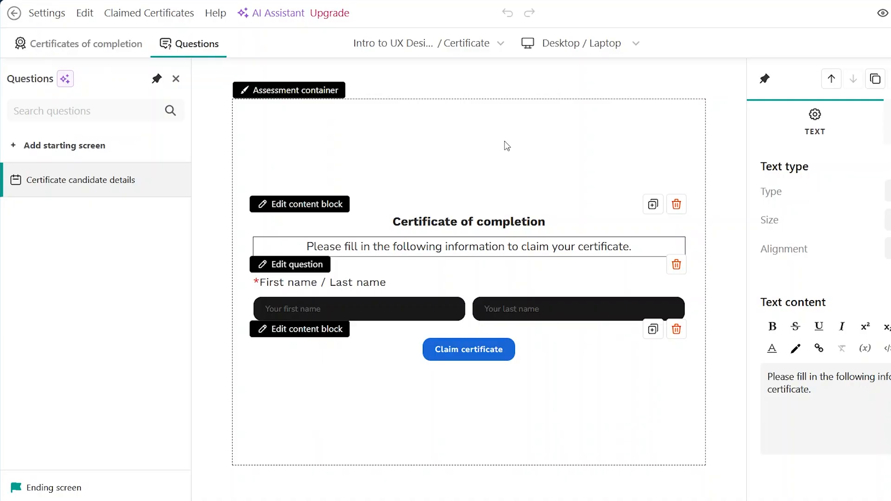
{"action": "left_click", "coordinate": [474, 282]}
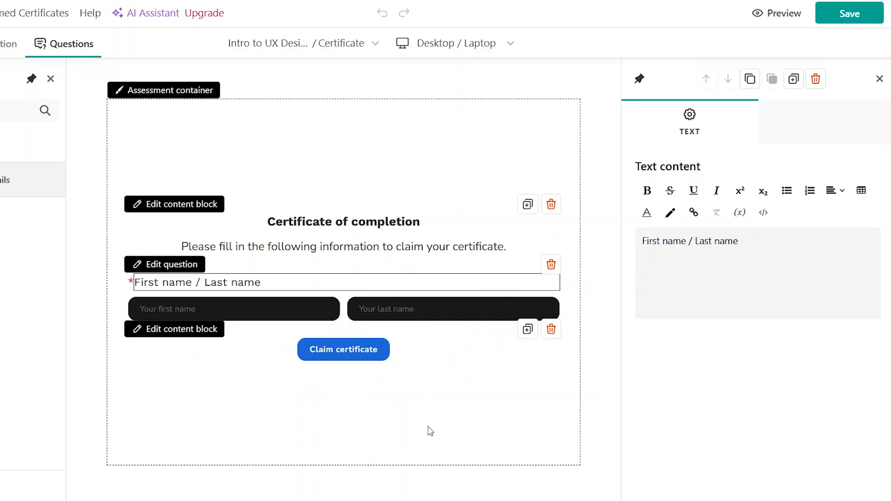
{"action": "left_click", "coordinate": [343, 349]}
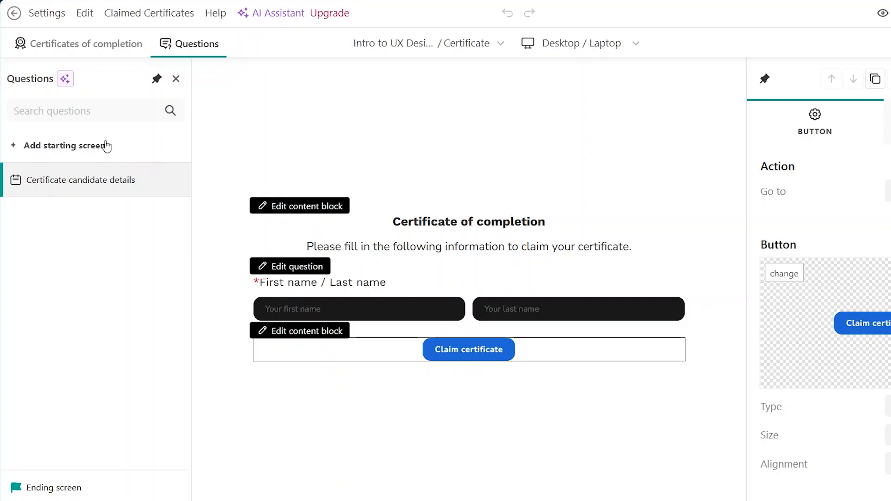
{"action": "left_click", "coordinate": [68, 45]}
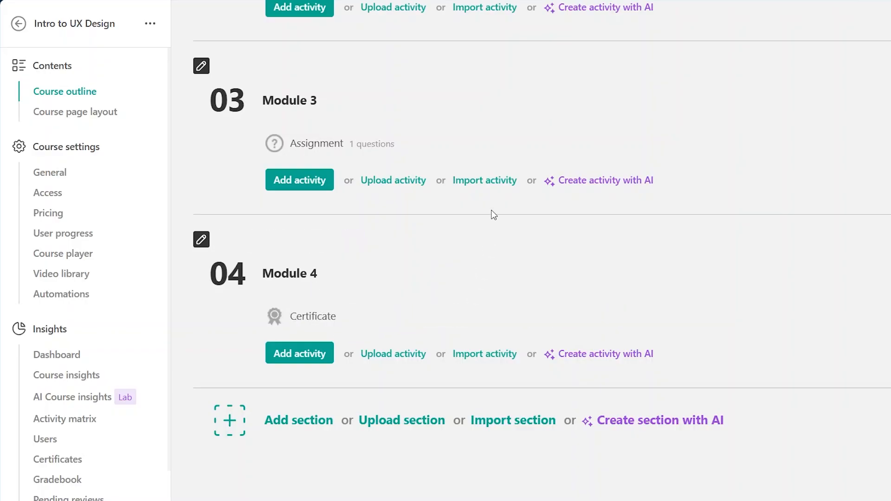
Review the course outline and the pricing settings of Intro to UX Design, and return to the course manager
{"action": "scroll", "coordinate": [491, 213], "scroll_direction": "up", "scroll_amount": 10}
{"action": "scroll", "coordinate": [492, 216], "scroll_direction": "down", "scroll_amount": 10}
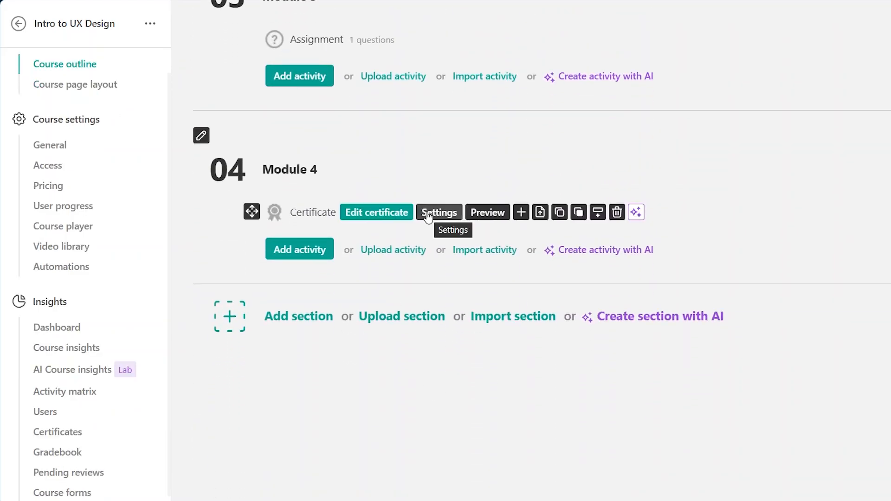
{"action": "left_click", "coordinate": [57, 192]}
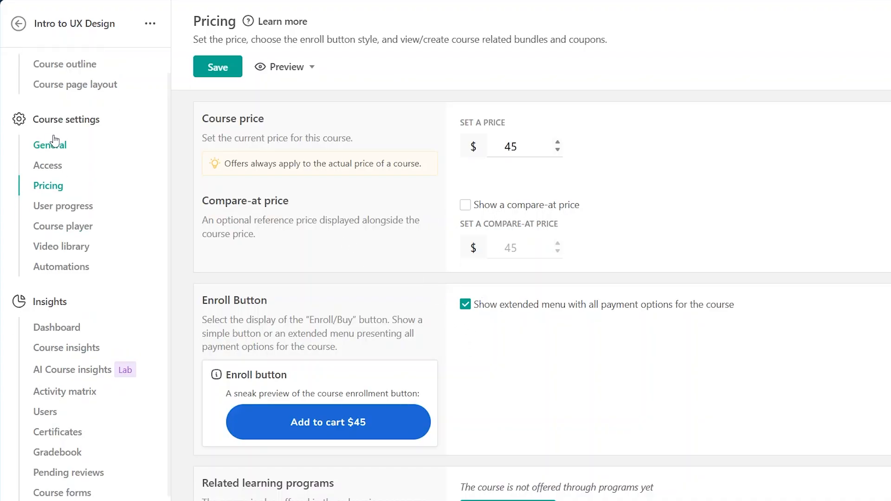
{"action": "scroll", "coordinate": [52, 140], "scroll_direction": "up", "scroll_amount": 2}
{"action": "left_click", "coordinate": [88, 91]}
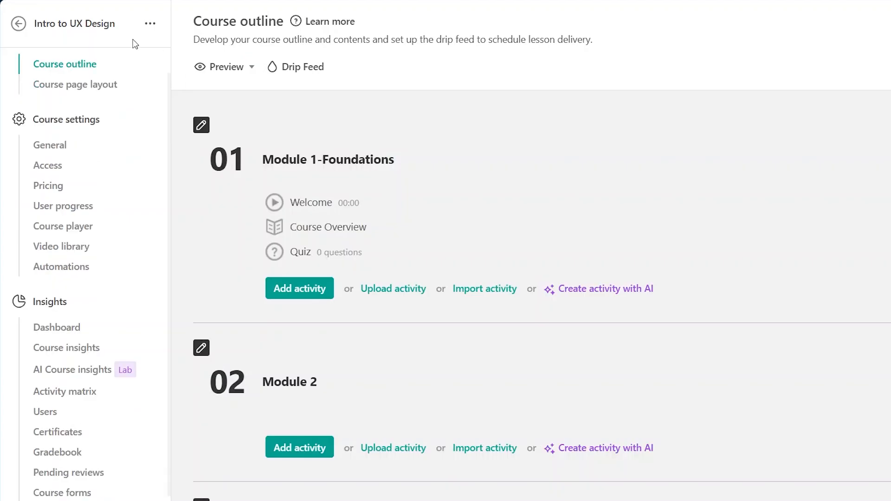
{"action": "left_click", "coordinate": [18, 24]}
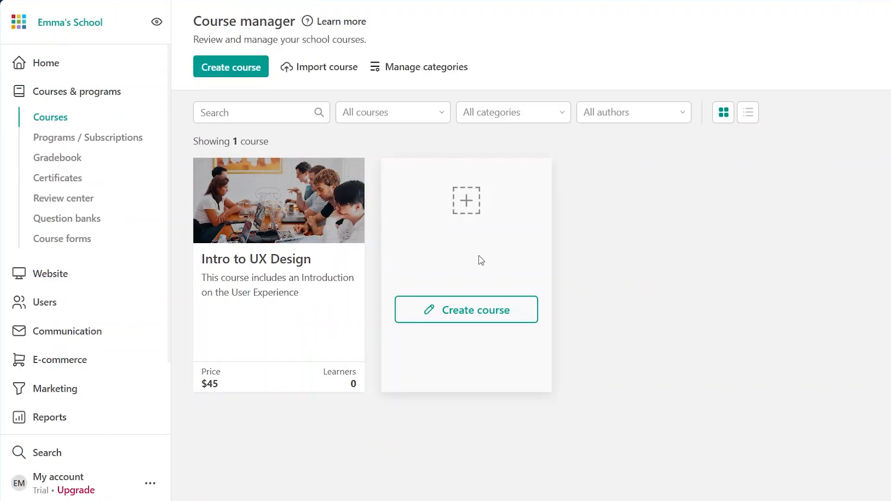